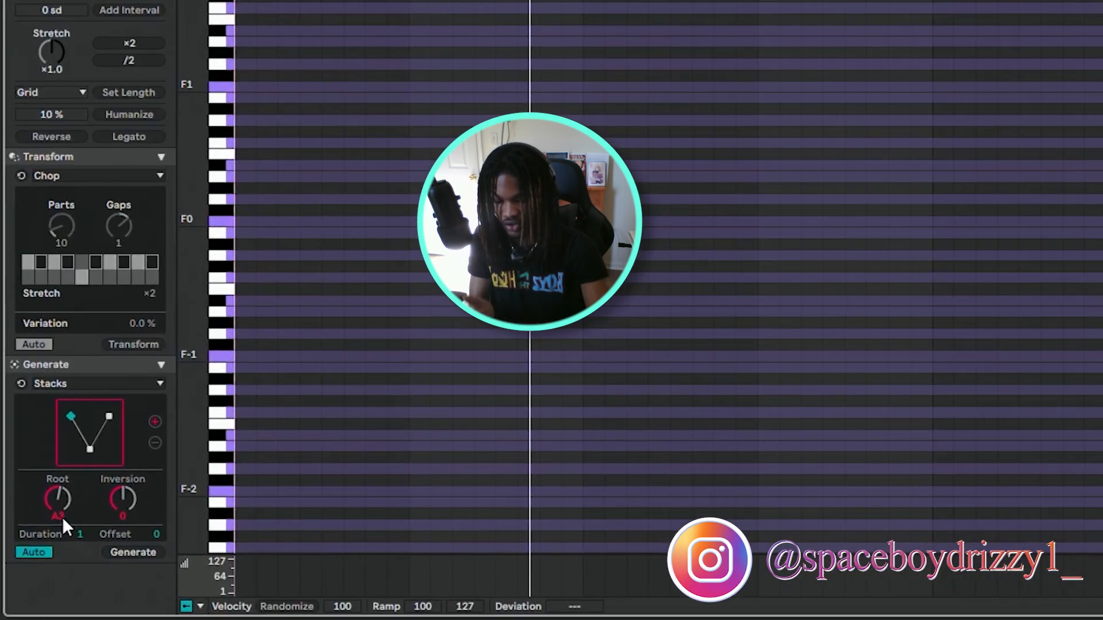
Add three more chords with root A3 in the Stacks generator to fill the clip, and play it.
click(62, 516)
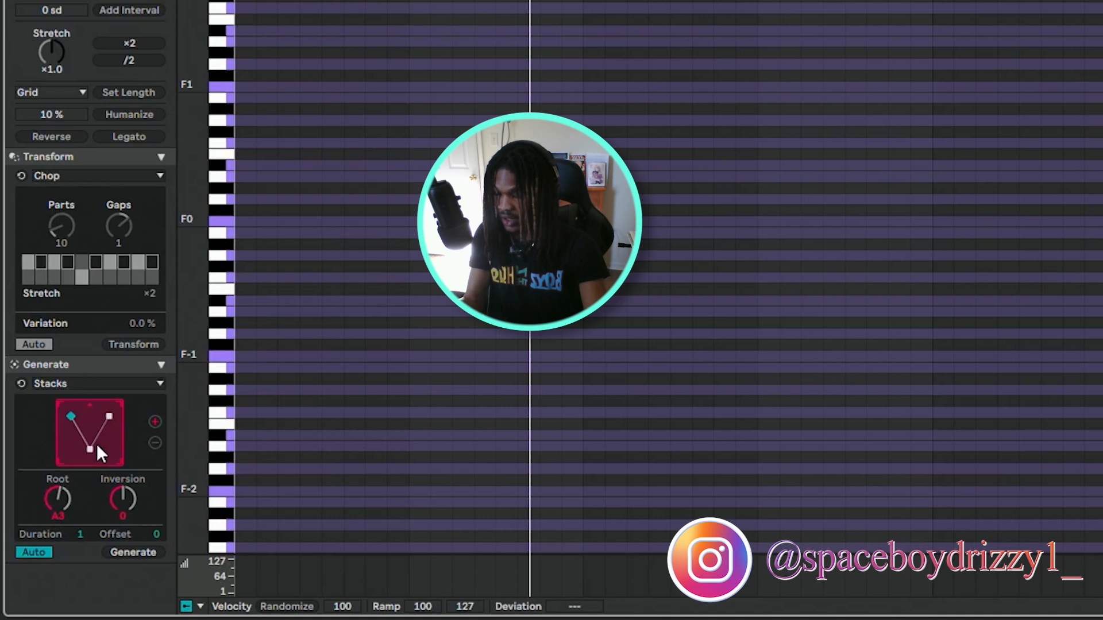
click(154, 422)
click(154, 421)
click(155, 421)
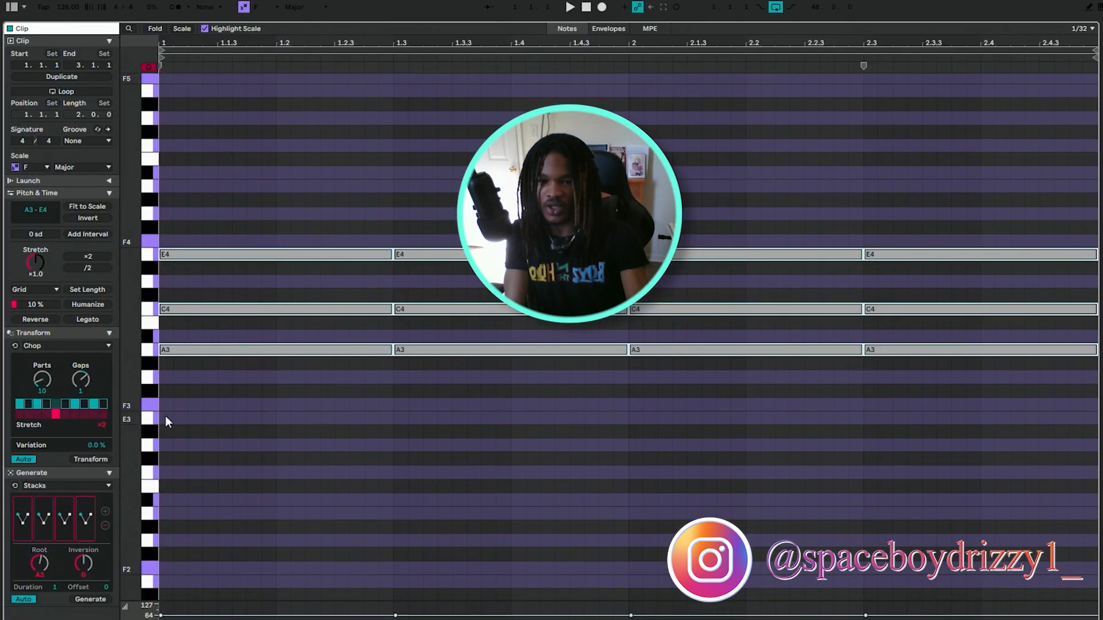
key(space)
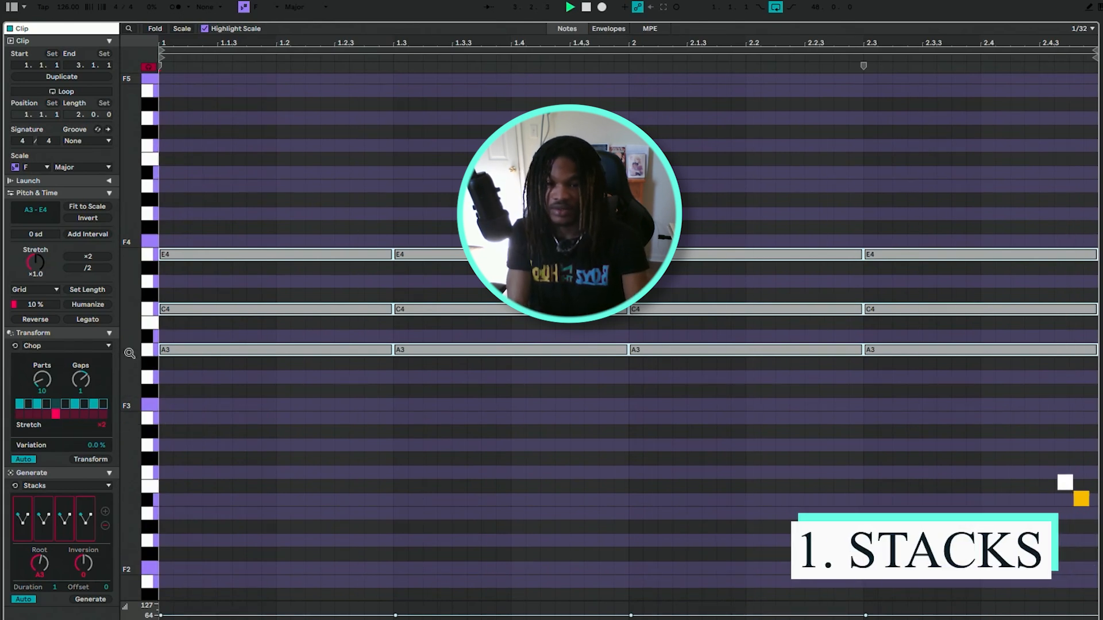
Select the first chord's notes and set its Stacks inversion to -1 after trying 1.
drag(130, 354, 207, 432)
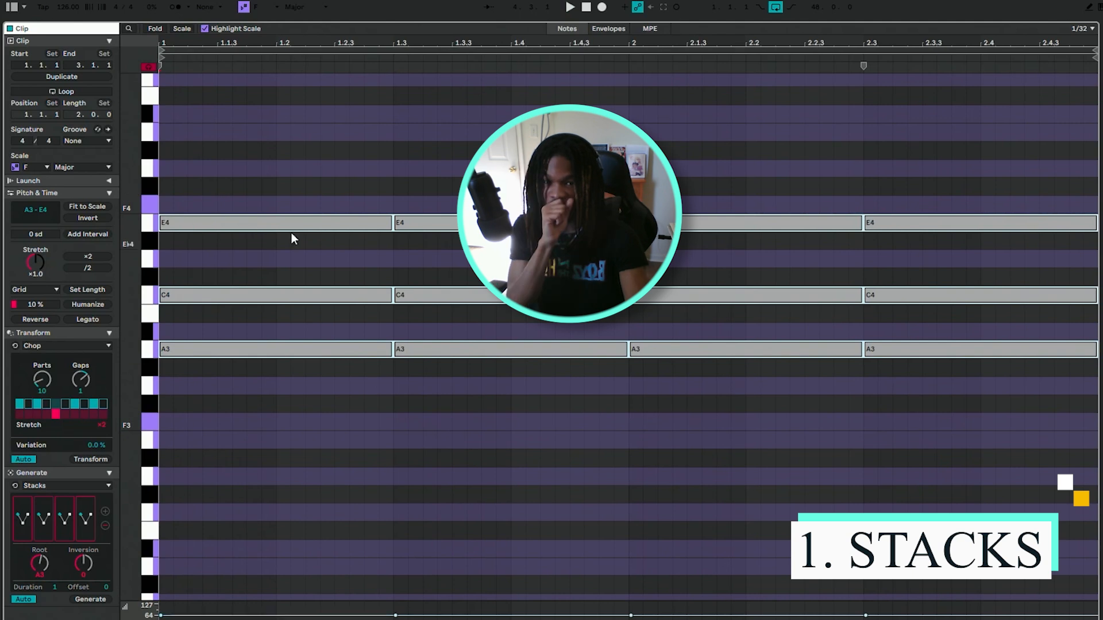
drag(278, 198, 281, 434)
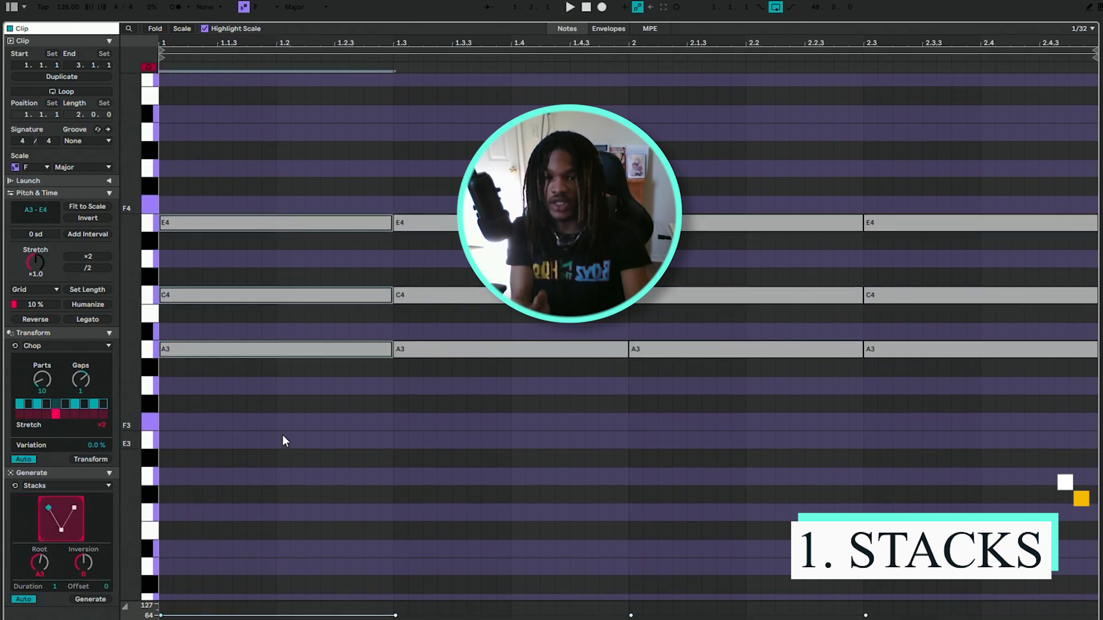
drag(182, 170, 286, 362)
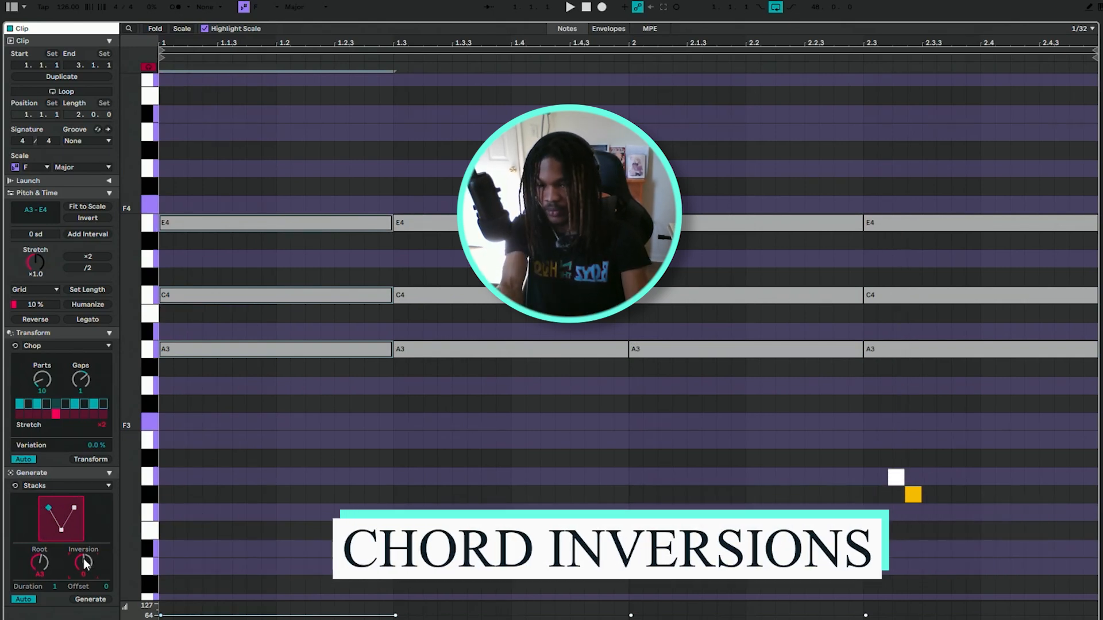
drag(83, 559, 84, 553)
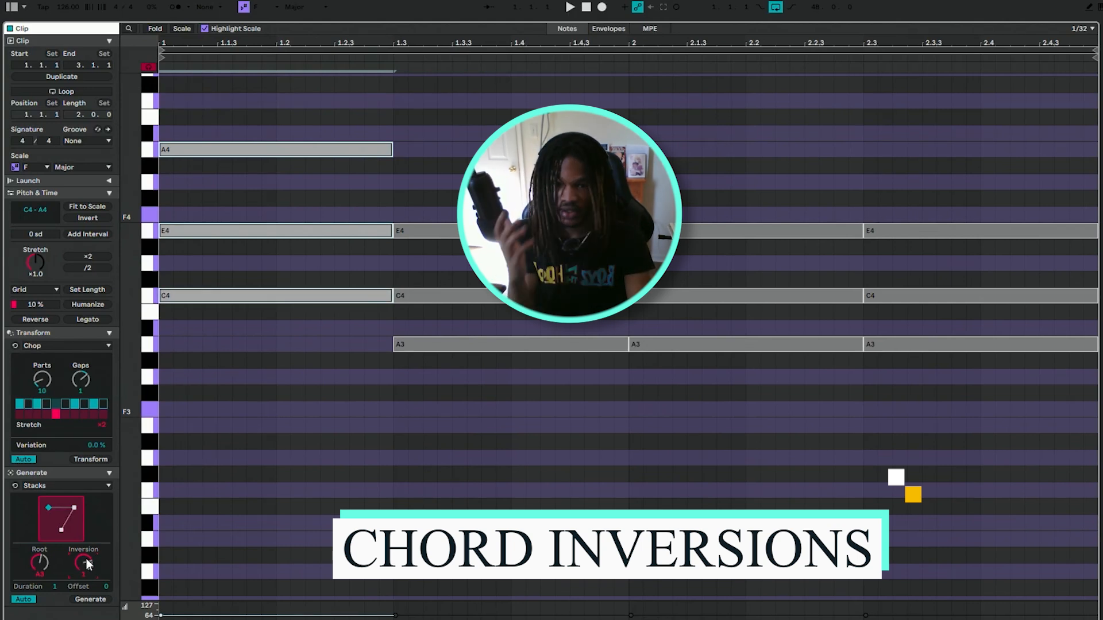
drag(86, 560, 87, 574)
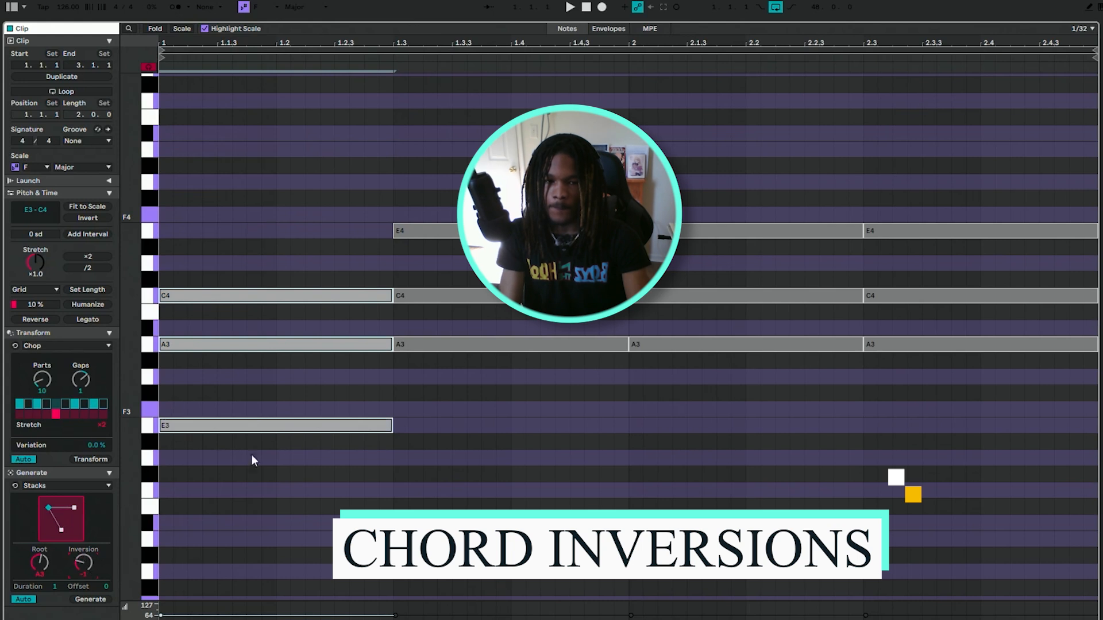
Play the clip to hear the inverted first chord against the remaining chords.
key(space)
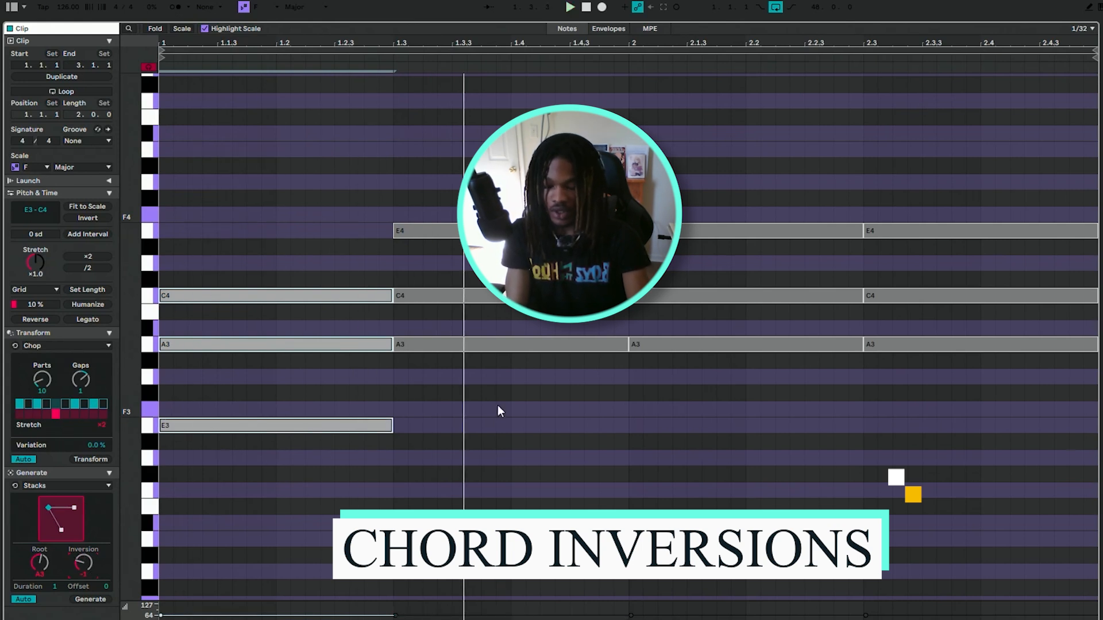
key(space)
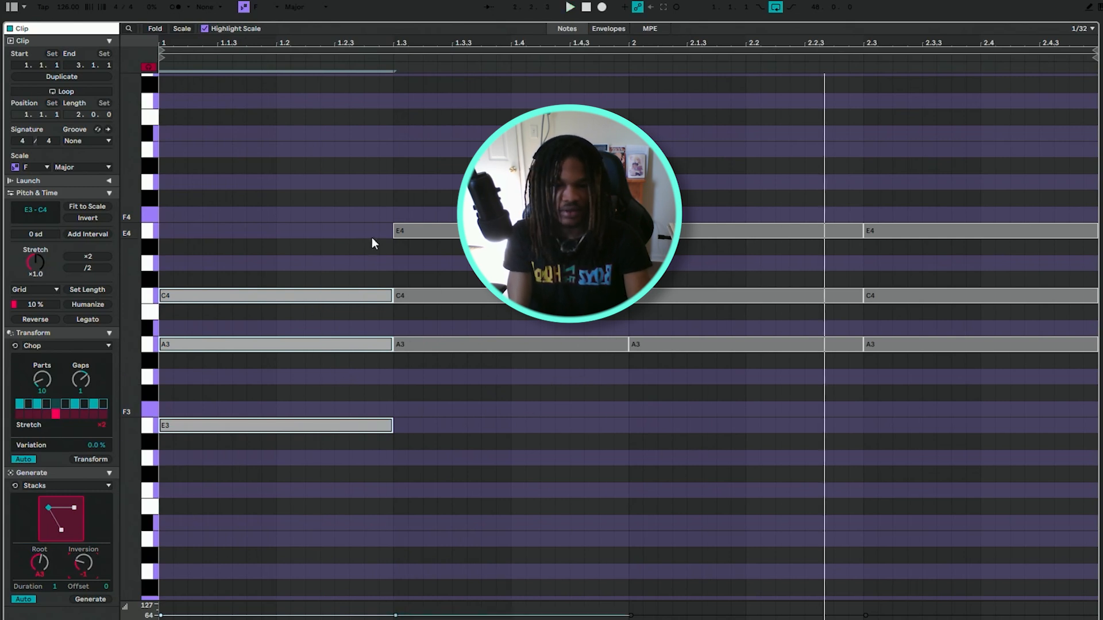
key(space)
key(space)
drag(259, 198, 244, 465)
click(423, 526)
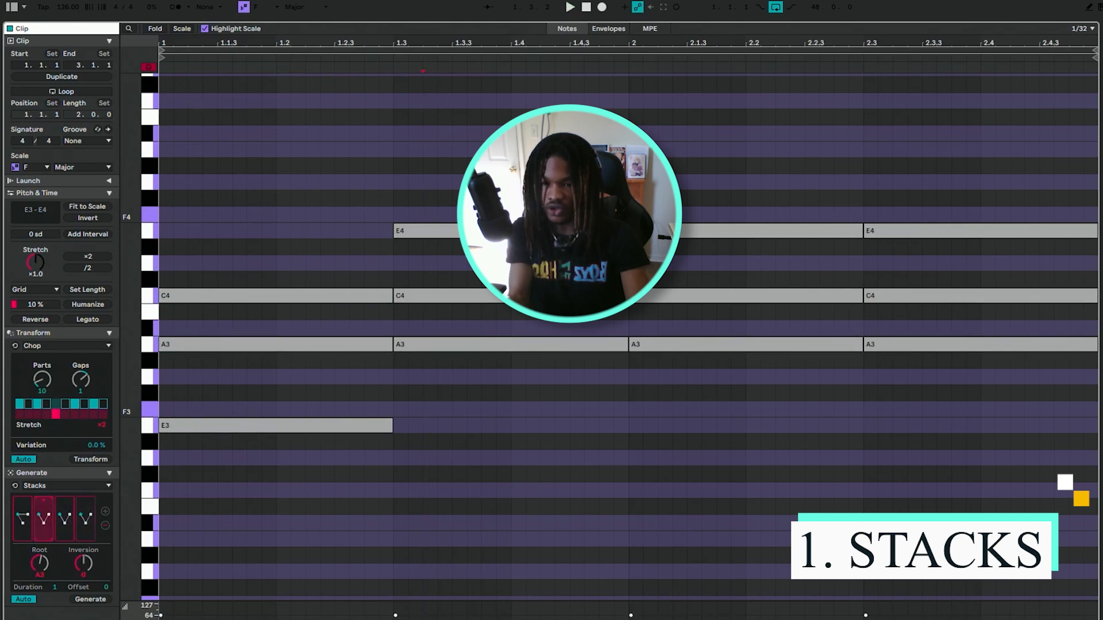
Compare the root and inversion settings of the first and second chords in Stacks.
click(24, 519)
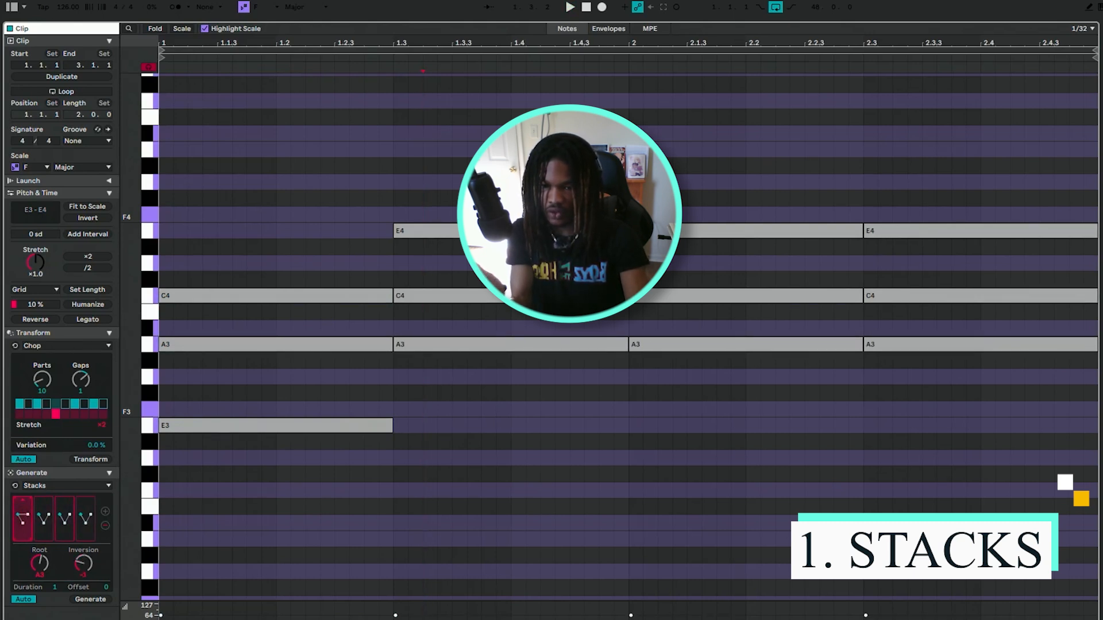
click(34, 520)
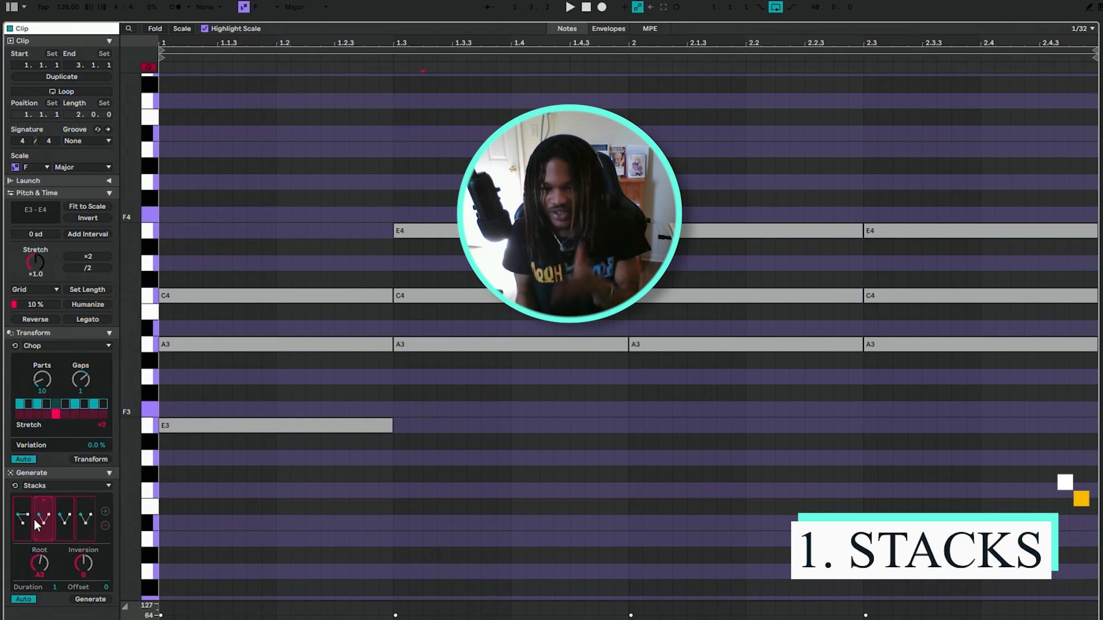
key(space)
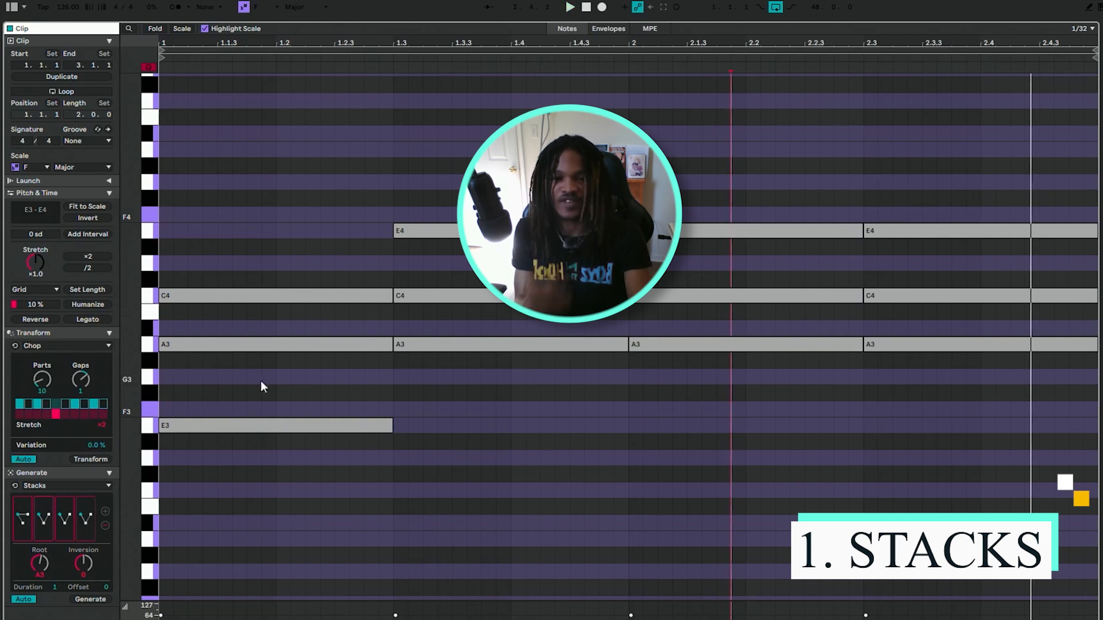
click(29, 522)
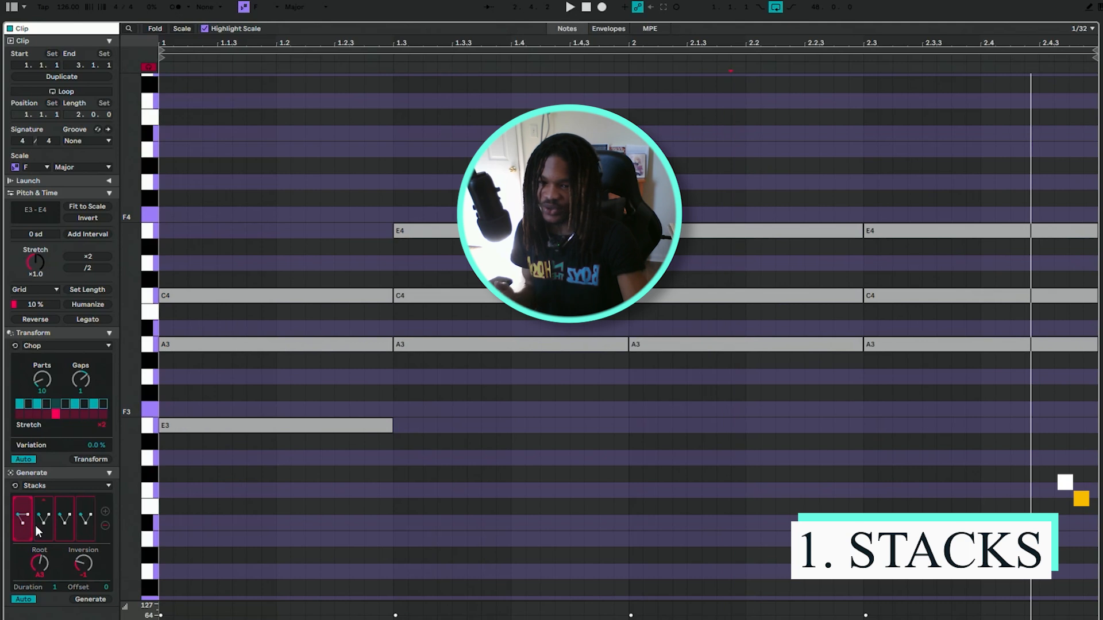
click(37, 525)
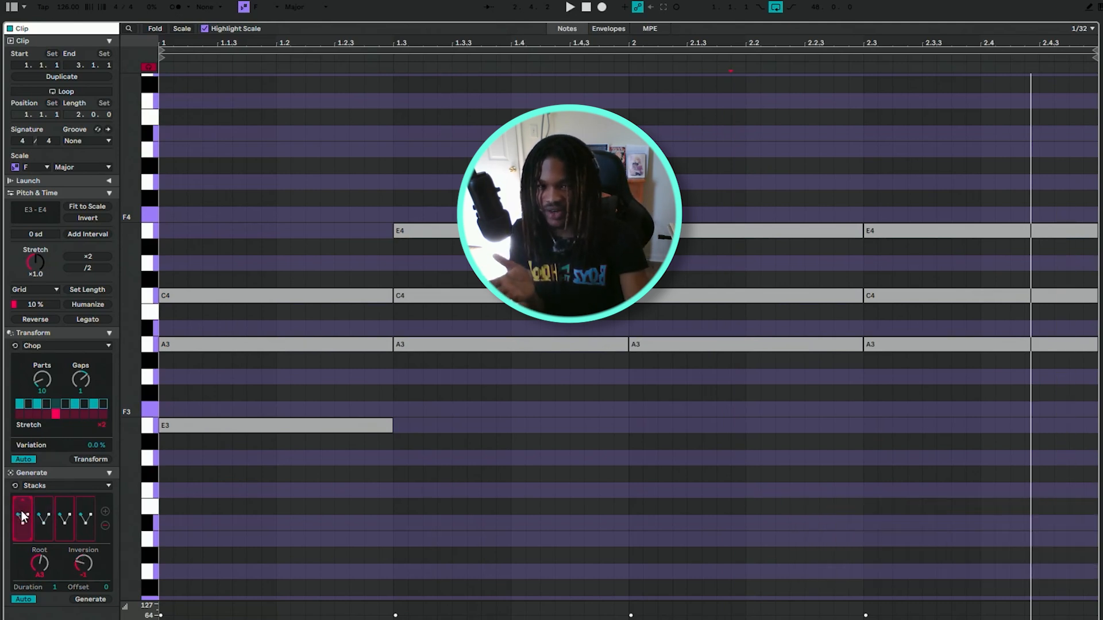
Try a G3 root for the second chord in Stacks while the clip plays.
click(43, 519)
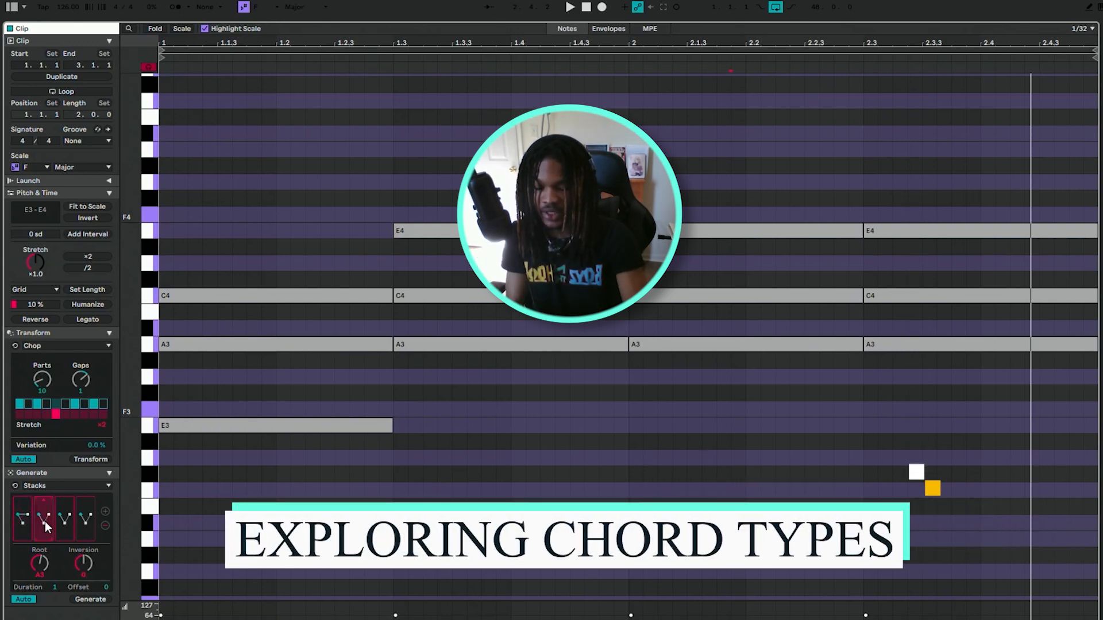
key(space)
key(Down)
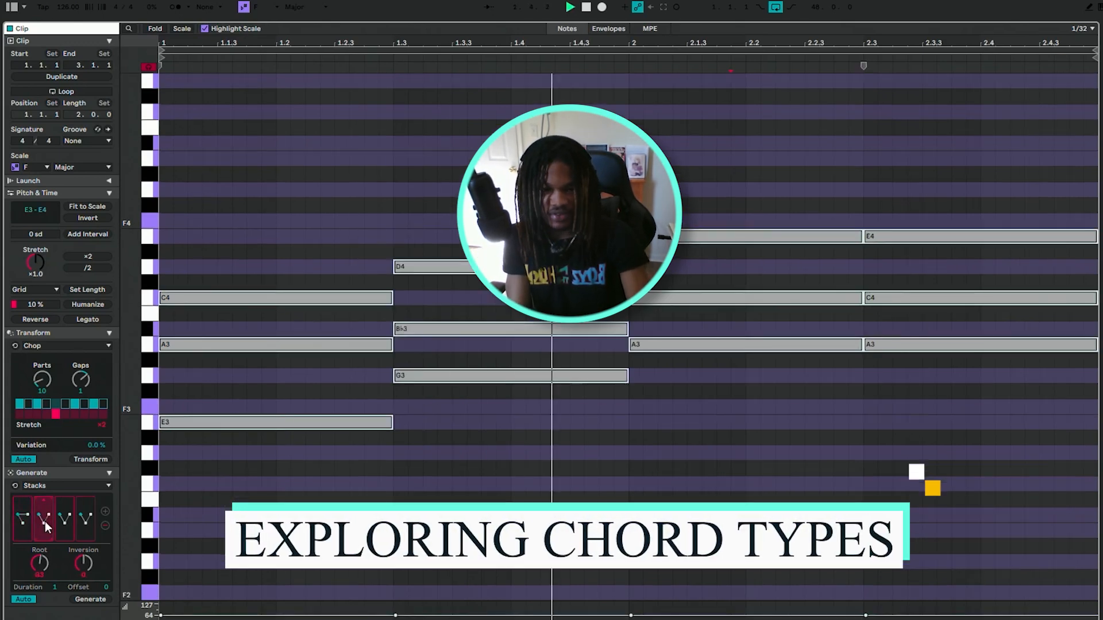
key(Up)
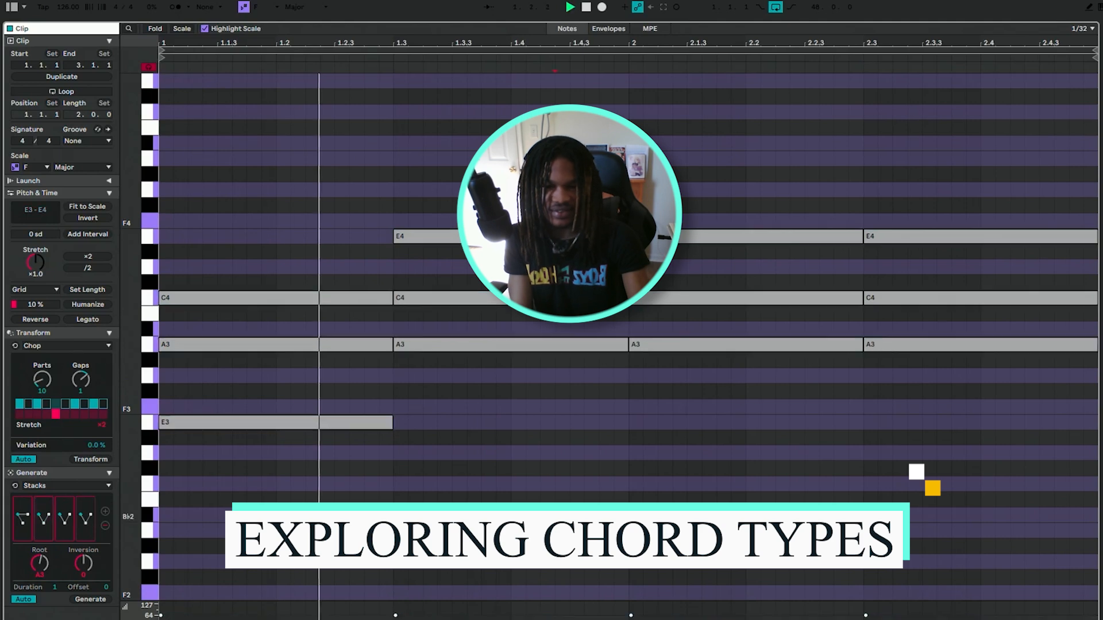
click(581, 568)
key(space)
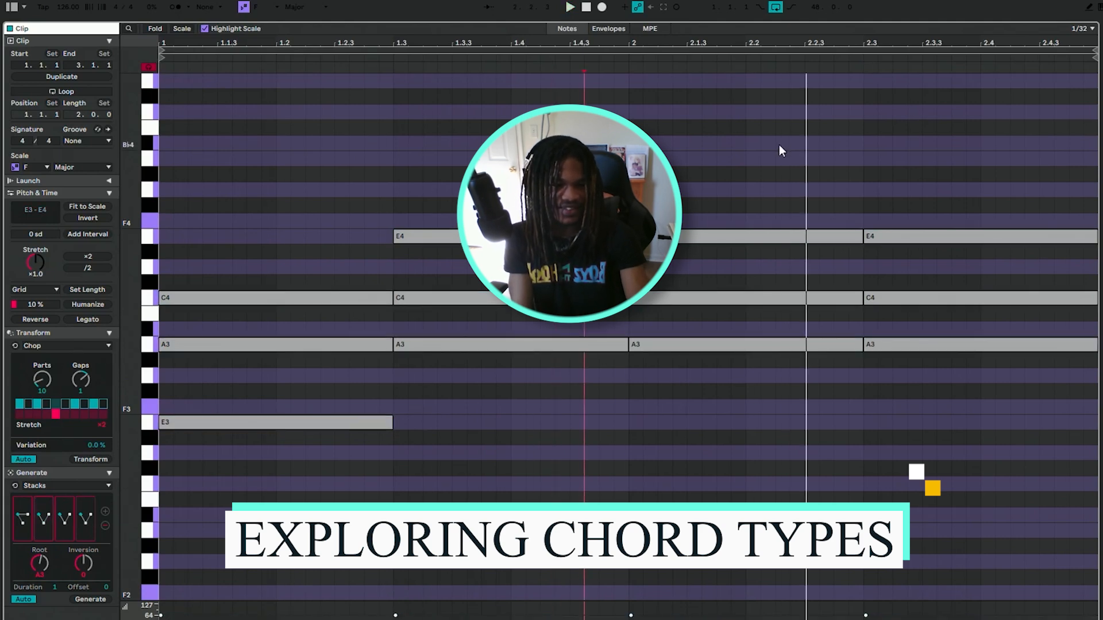
Select the third chord's notes and raise its root to B♭3 during playback.
drag(779, 151, 711, 488)
key(space)
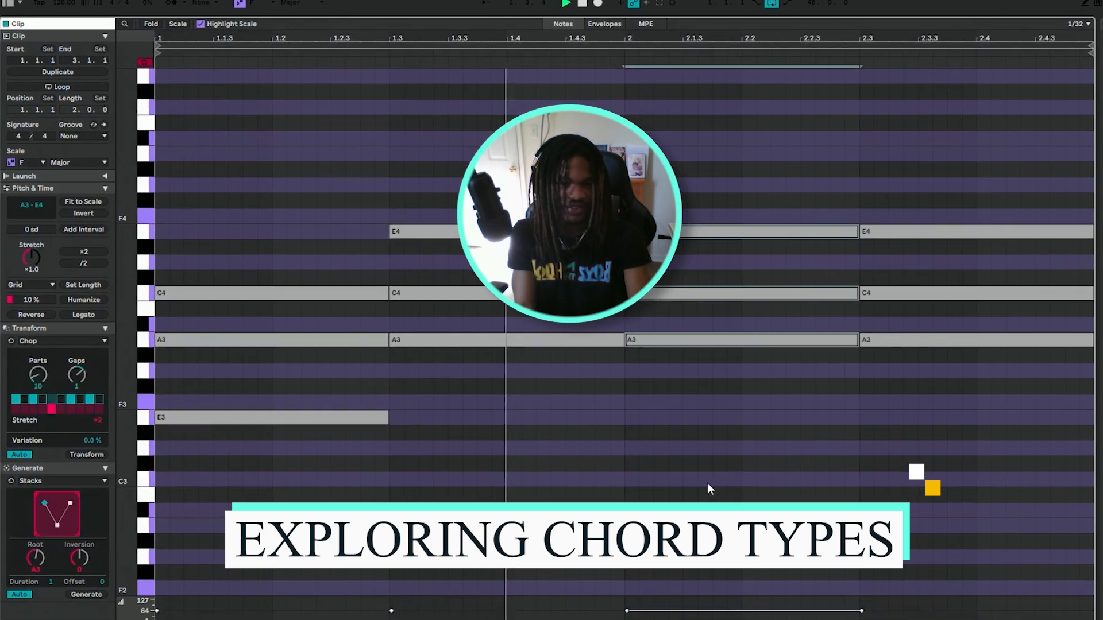
key(Up)
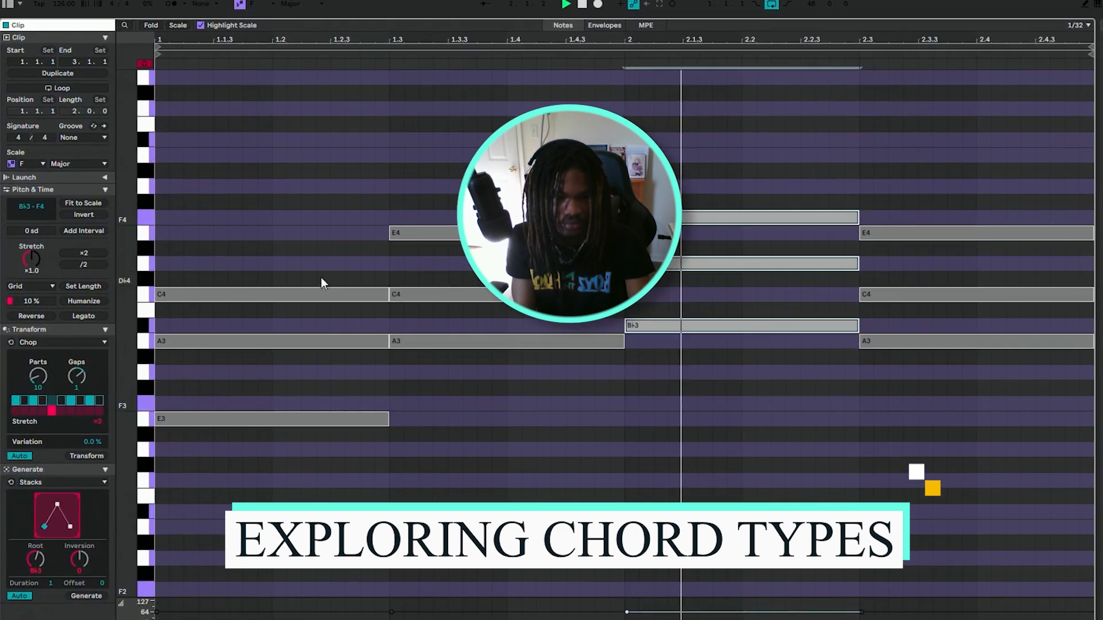
drag(154, 220, 172, 228)
key(space)
Try a different chord shape for the fourth chord in Stacks and undo the change.
drag(951, 216, 1056, 416)
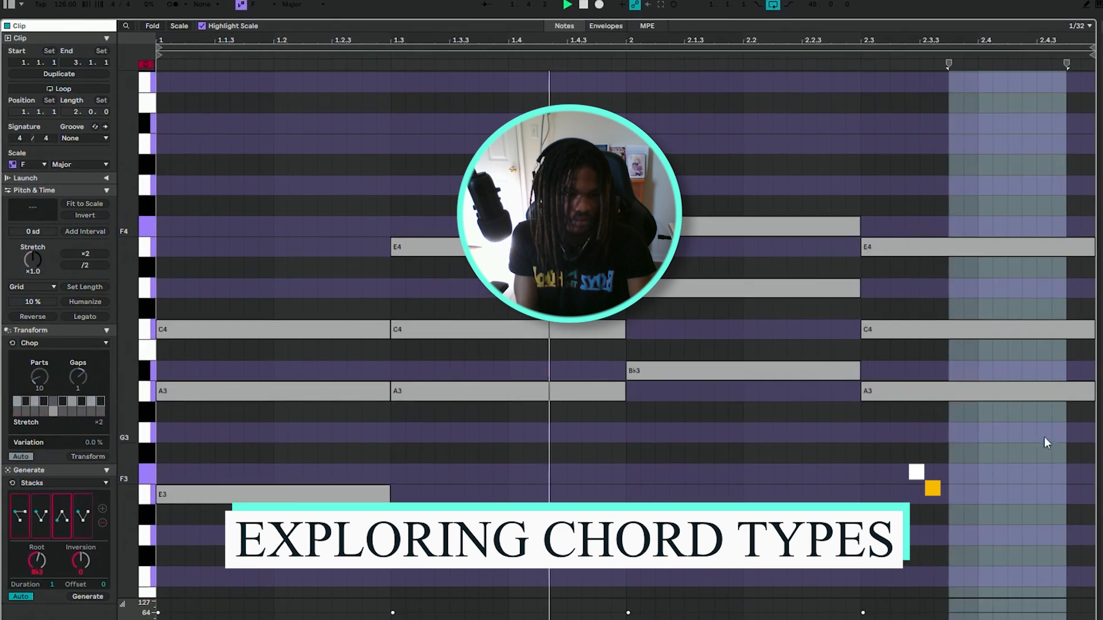
click(82, 514)
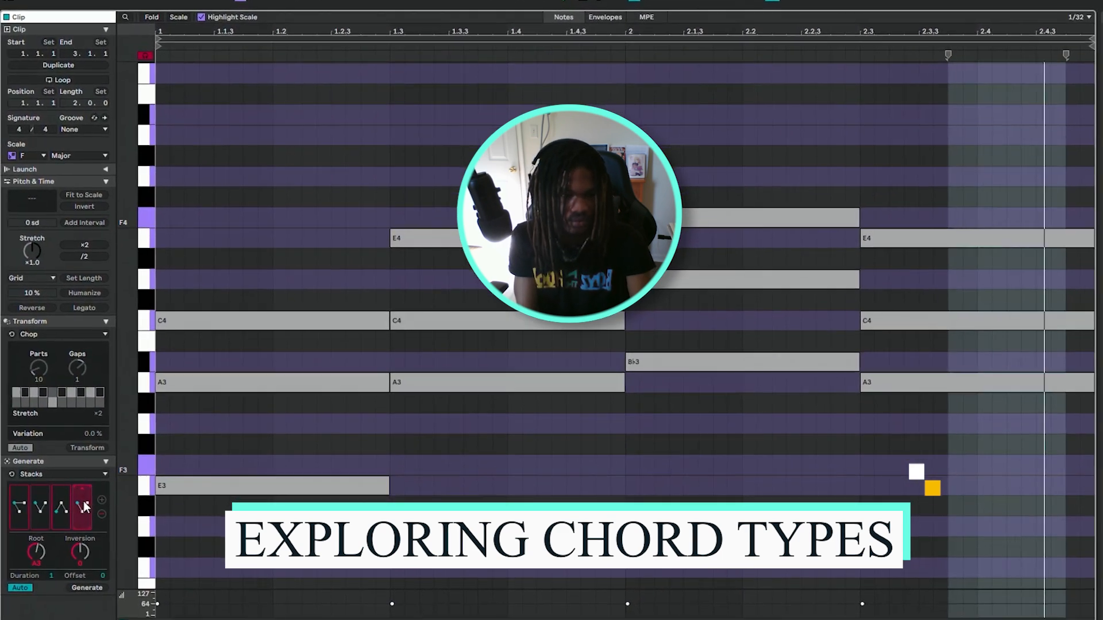
click(84, 501)
key(ctrl+z)
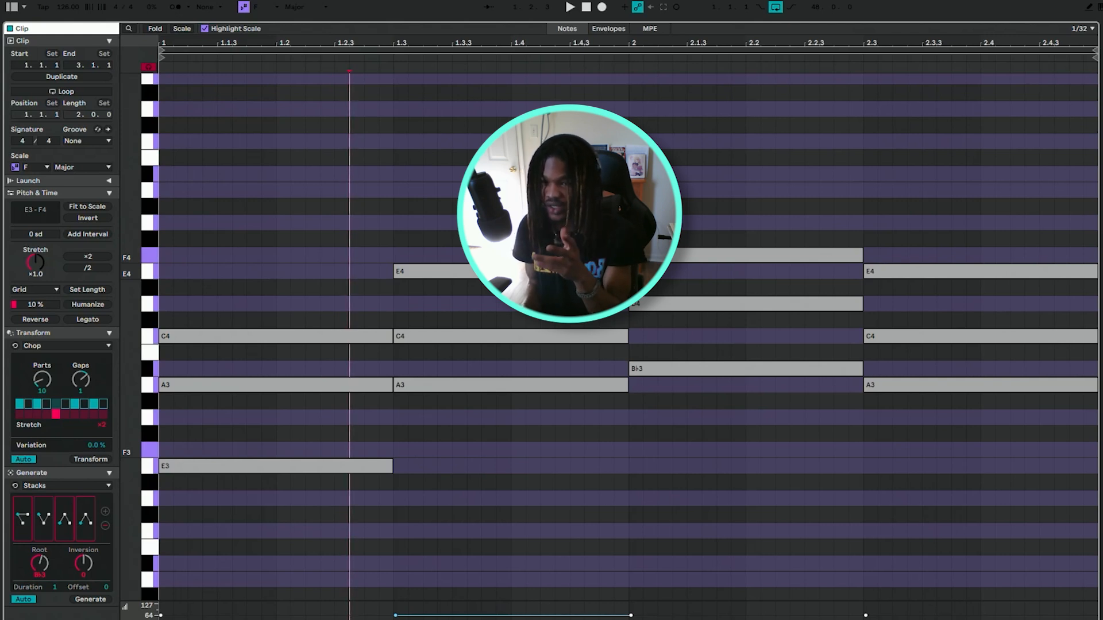
Cycle the second chord through Stacks chord shapes until it uses A3, D4 and E4, and adjust the duration.
click(47, 515)
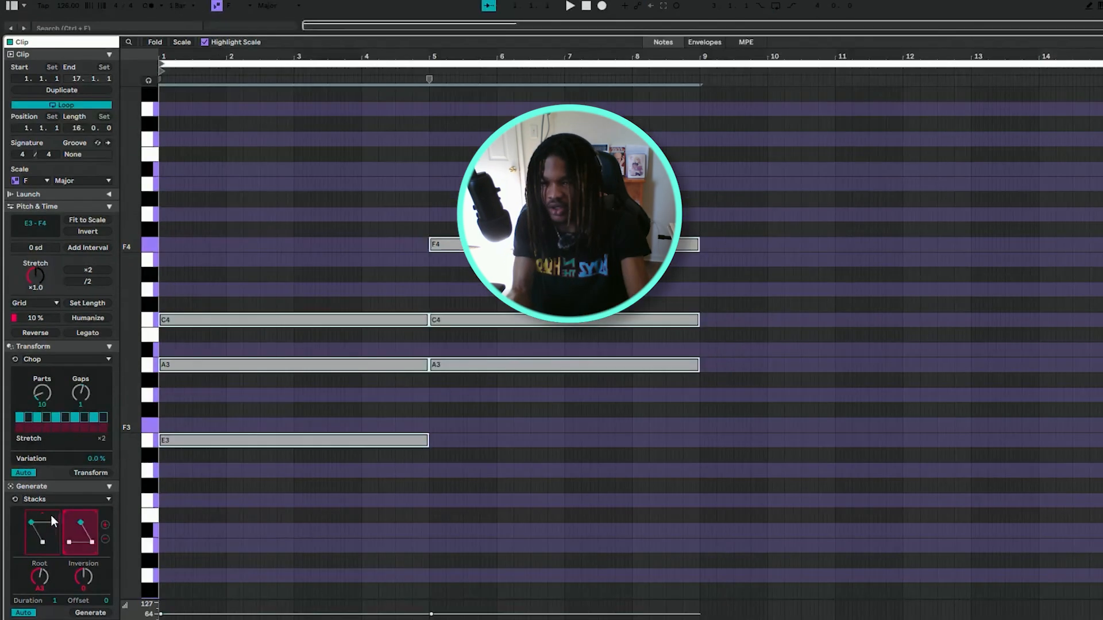
click(81, 513)
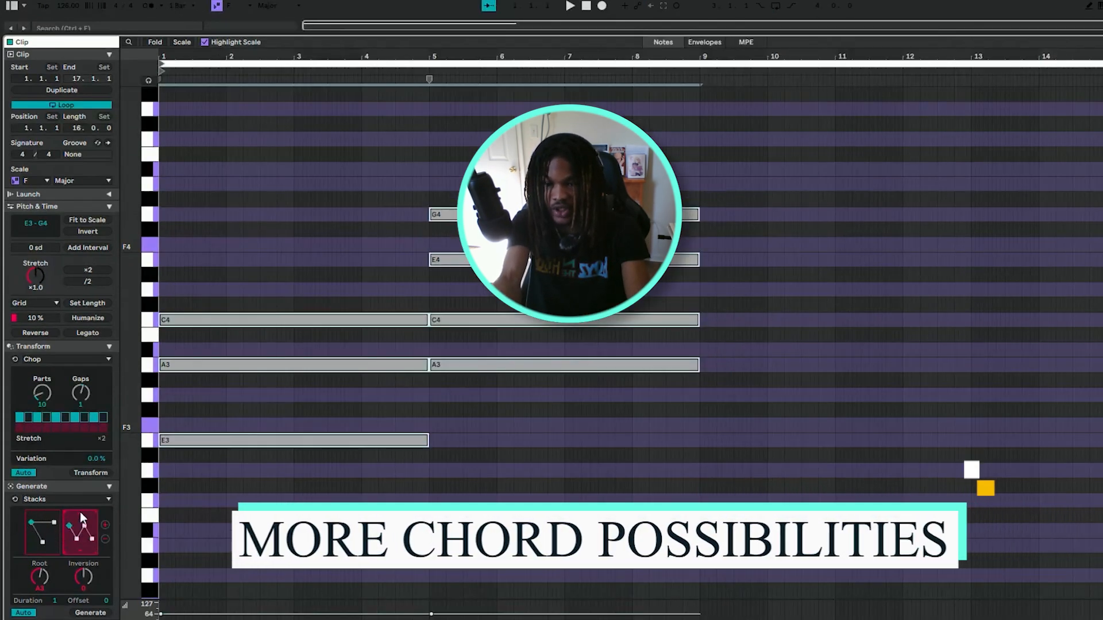
click(80, 513)
click(80, 513)
click(80, 512)
click(80, 512)
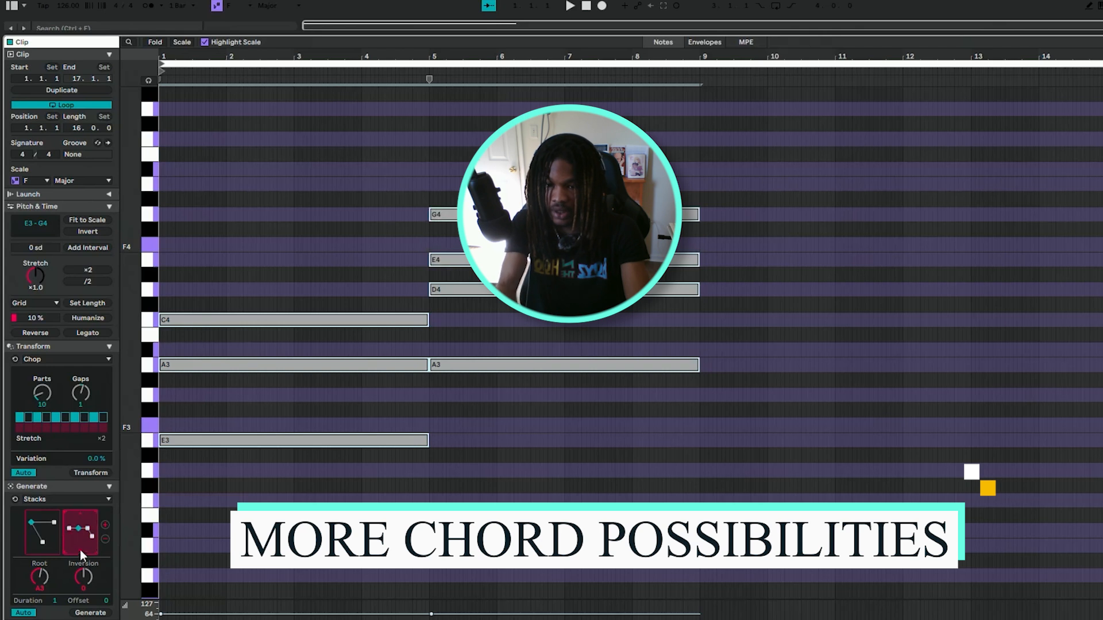
click(78, 550)
click(78, 550)
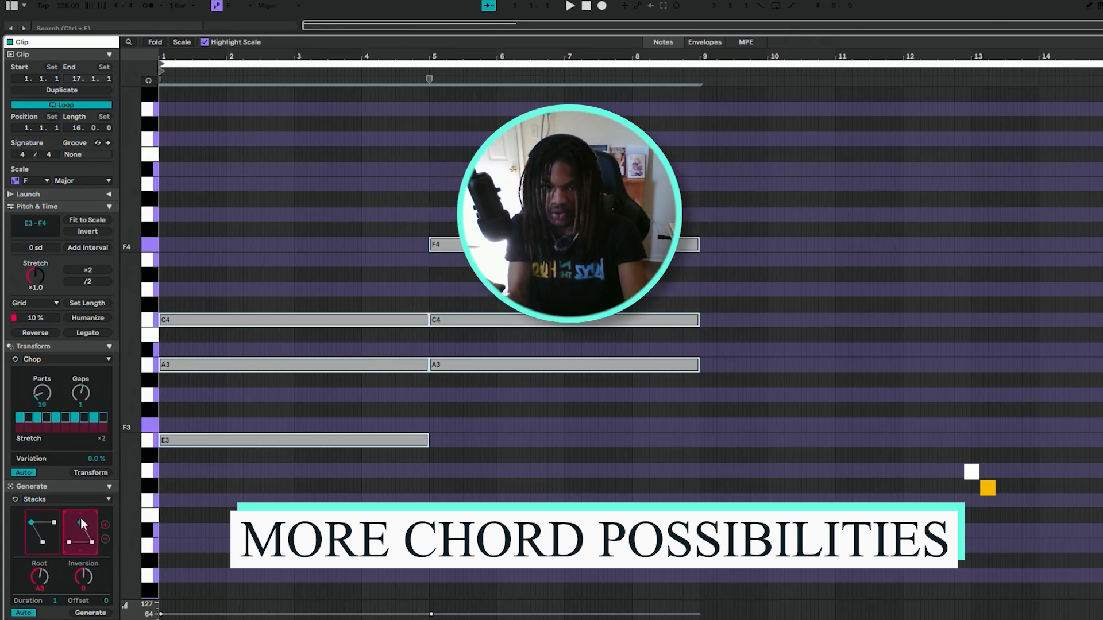
click(78, 512)
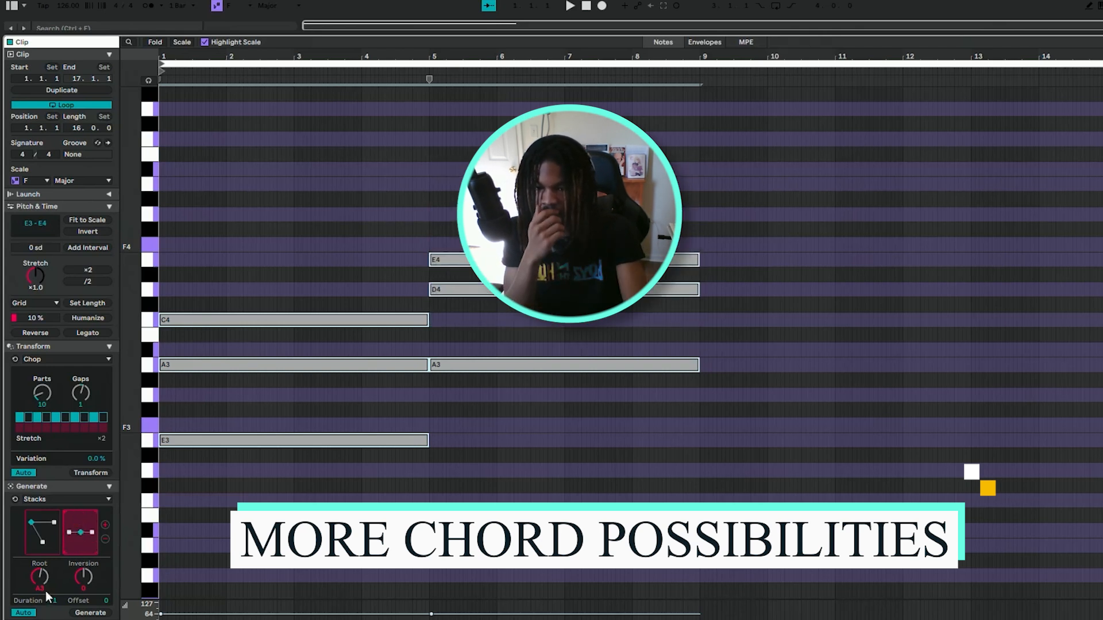
drag(55, 601, 84, 579)
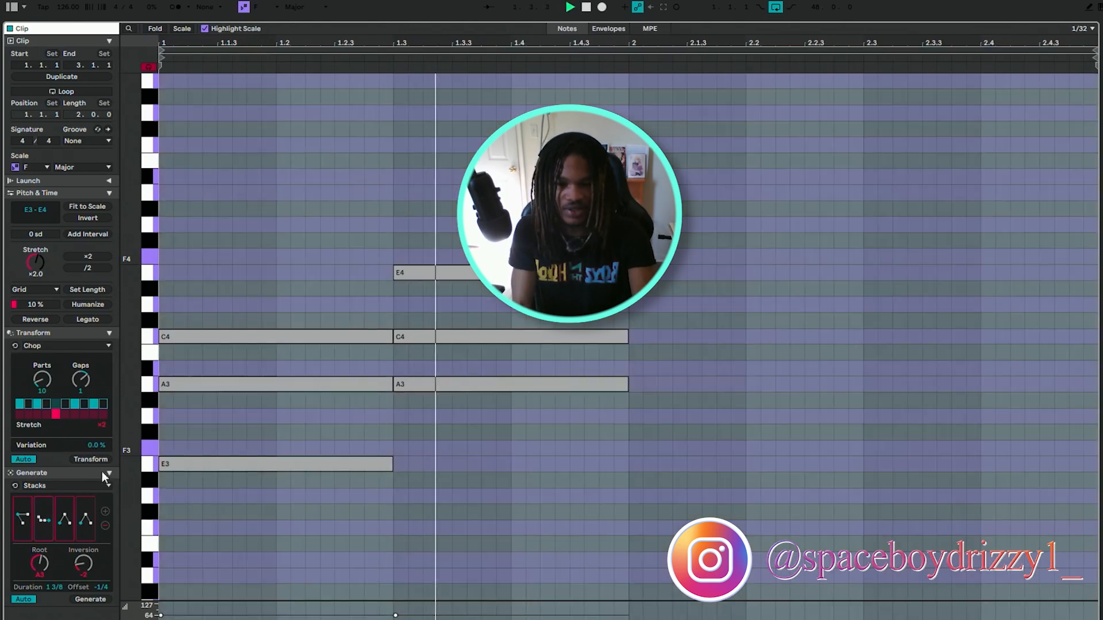
Restore the third and fourth chords by undoing the last edit, and play the clip.
click(63, 508)
key(space)
key(ctrl+z)
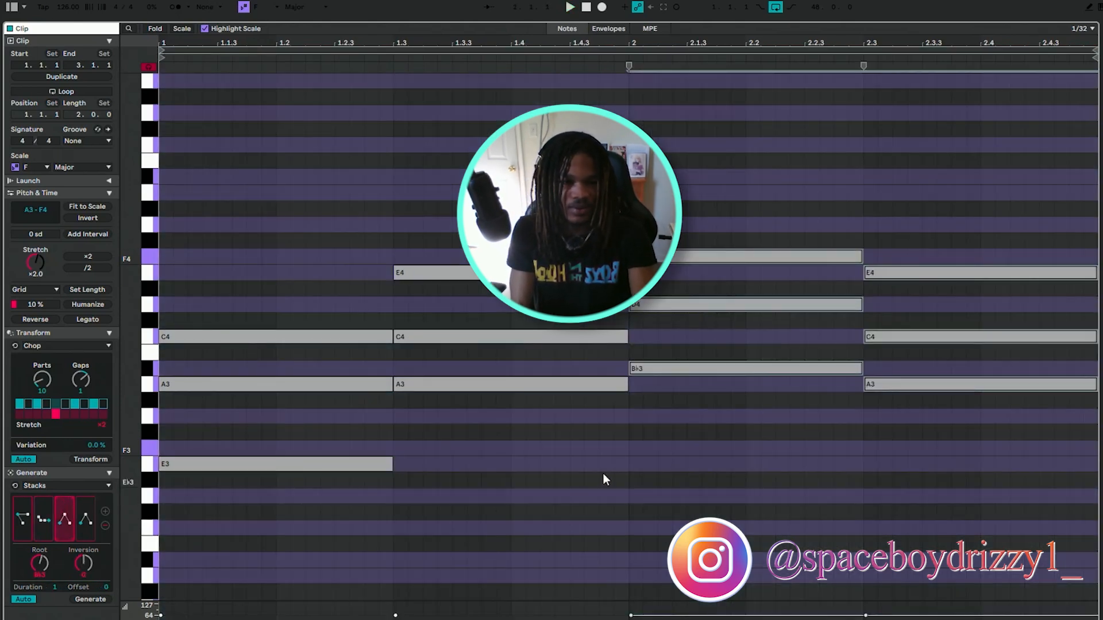
key(space)
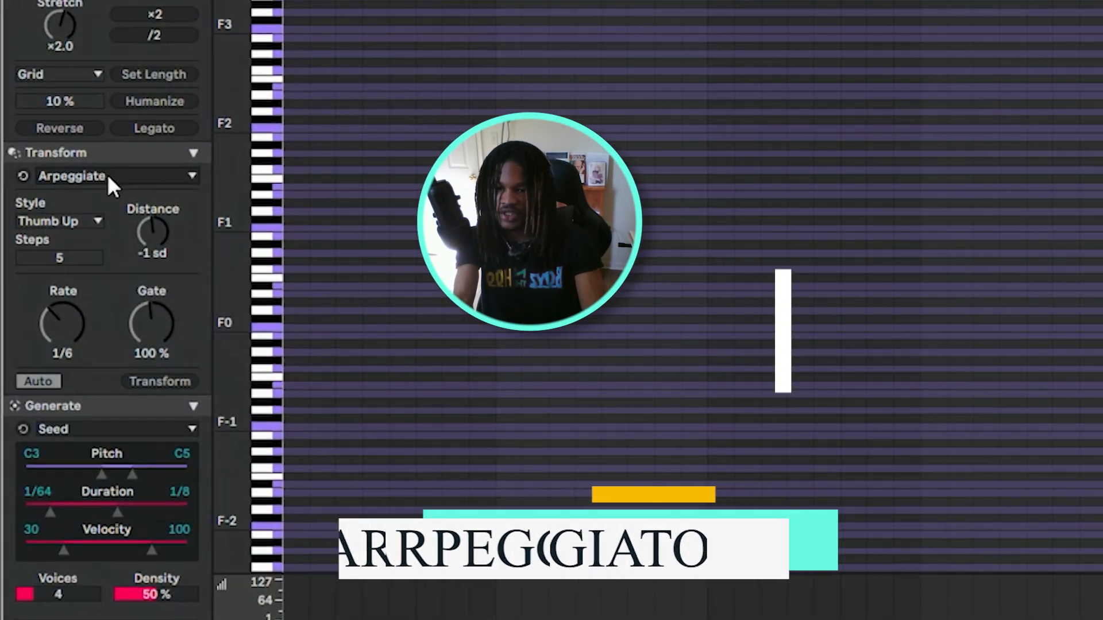
Return from the clip's note editor to the arrangement tracks.
double_click(290, 30)
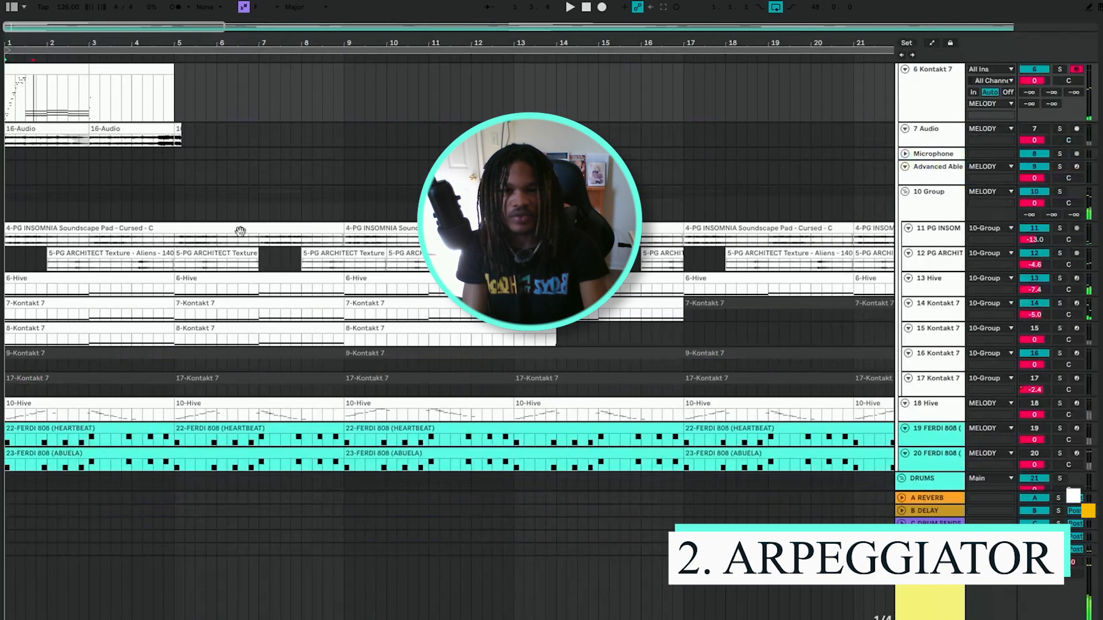
scroll(243, 220, up, 3)
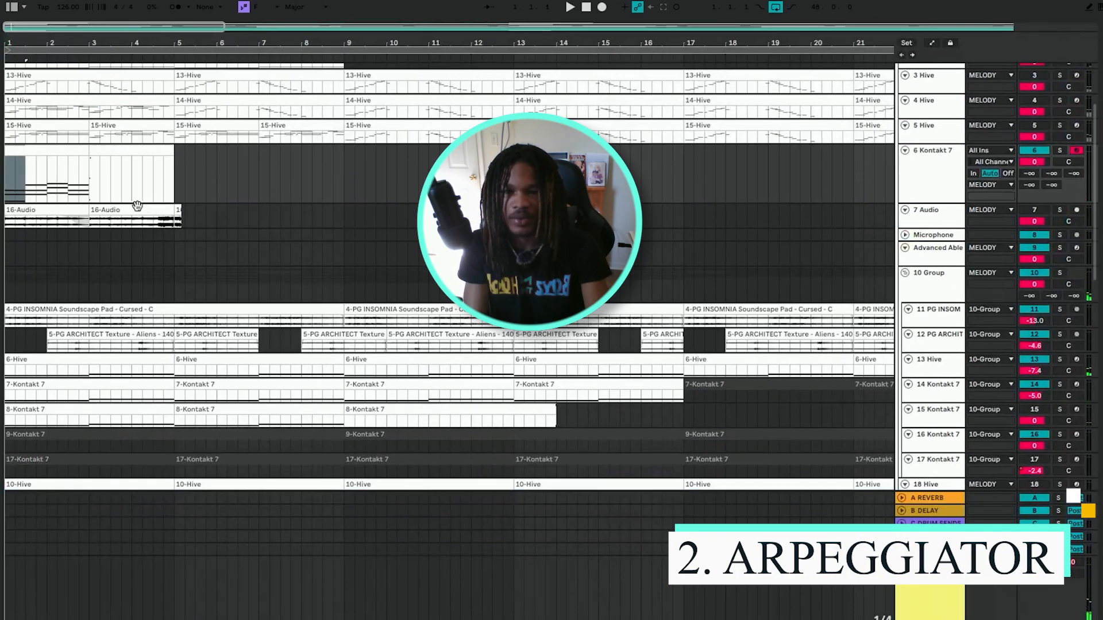
Try arpeggiating the first chord with Pinky UpDown style, 10 steps, distance +5 sd and rate 1/48, play it, and select the second chord.
key(ctrl+z)
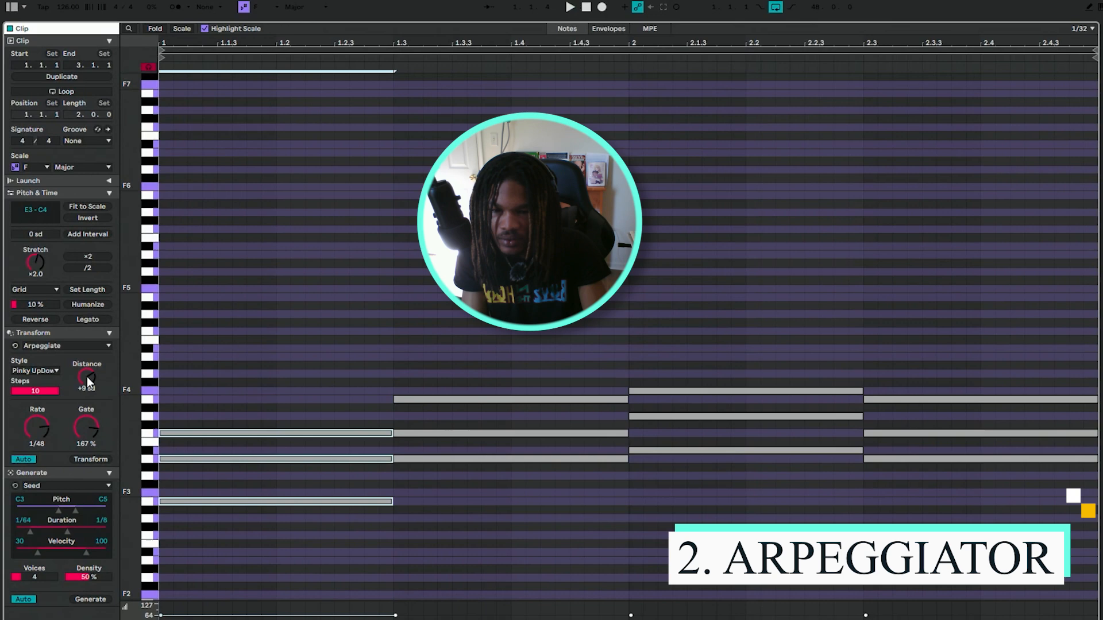
mouse_move(88, 377)
mouse_down()
mouse_move(87, 351)
mouse_move(87, 377)
mouse_up()
key(space)
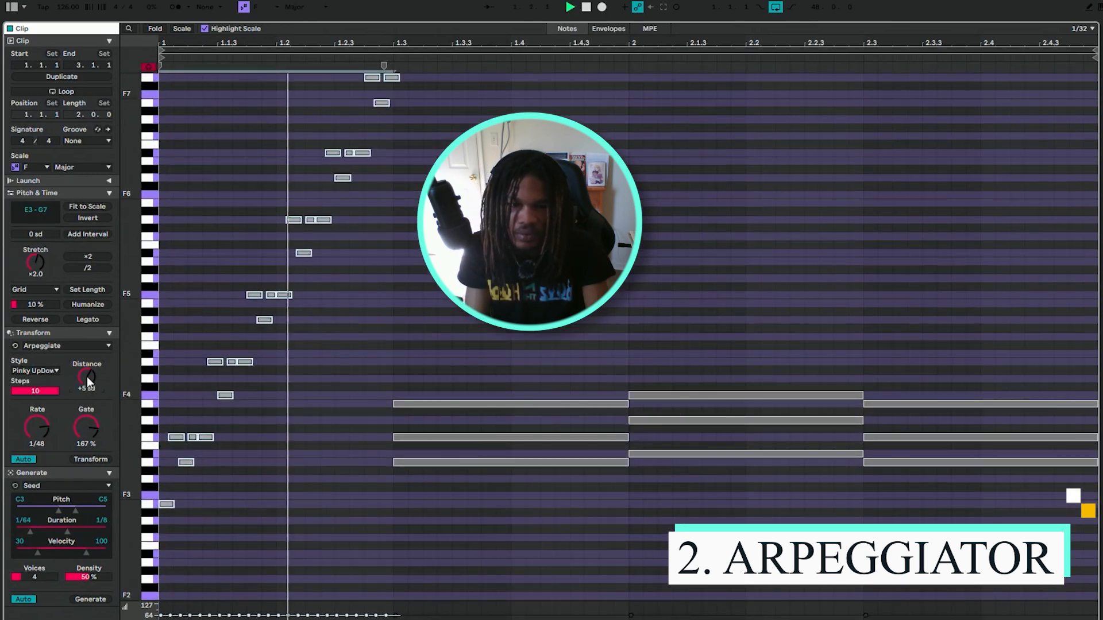
key(space)
drag(397, 338, 495, 548)
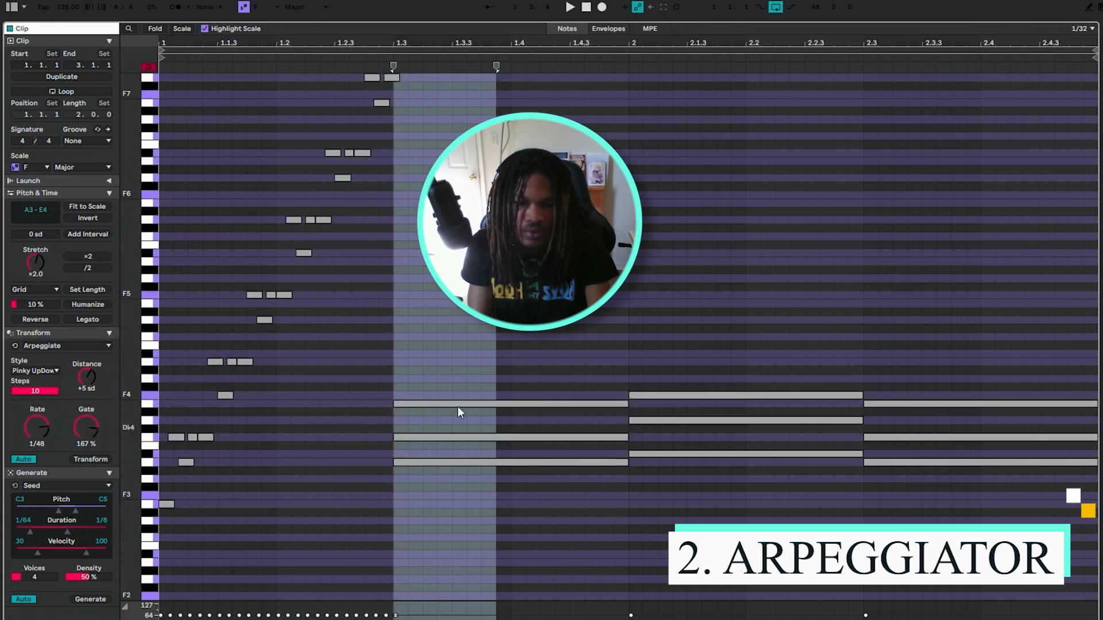
drag(457, 388, 510, 479)
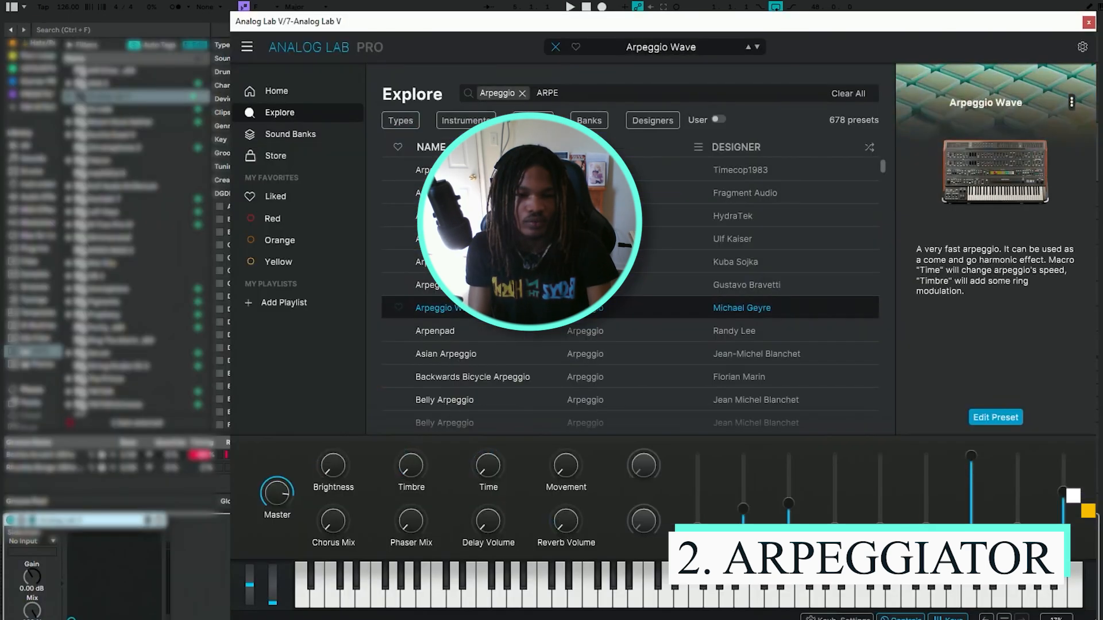
Close the Analog Lab V window, open the chord clip on the Kontakt 7 track in an enlarged note editor, and play it.
click(1087, 24)
scroll(425, 365, up, 5)
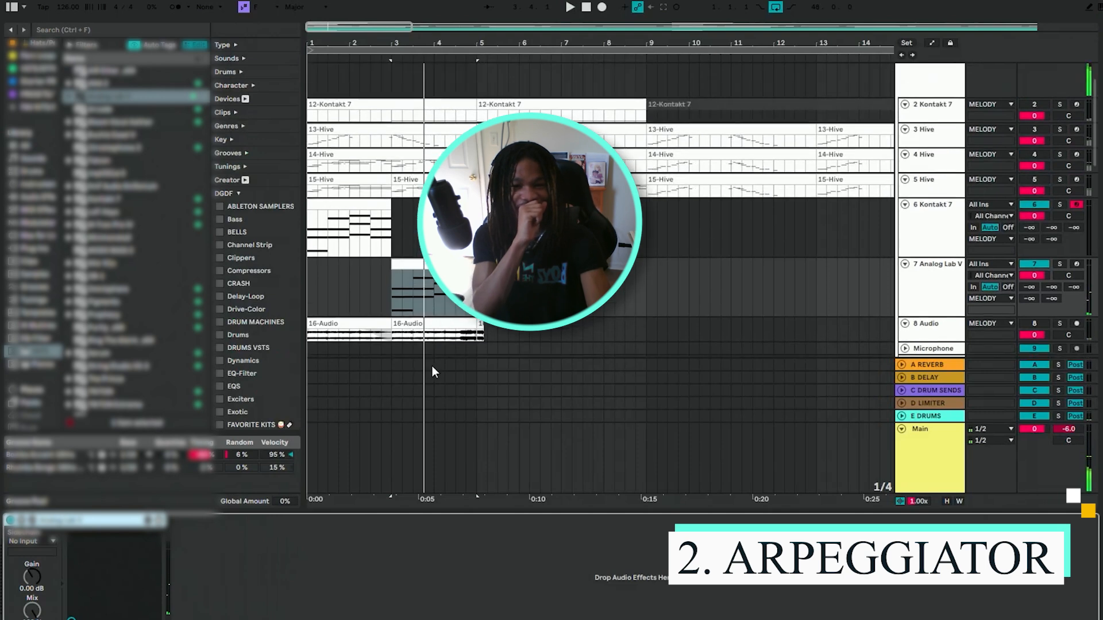
double_click(351, 247)
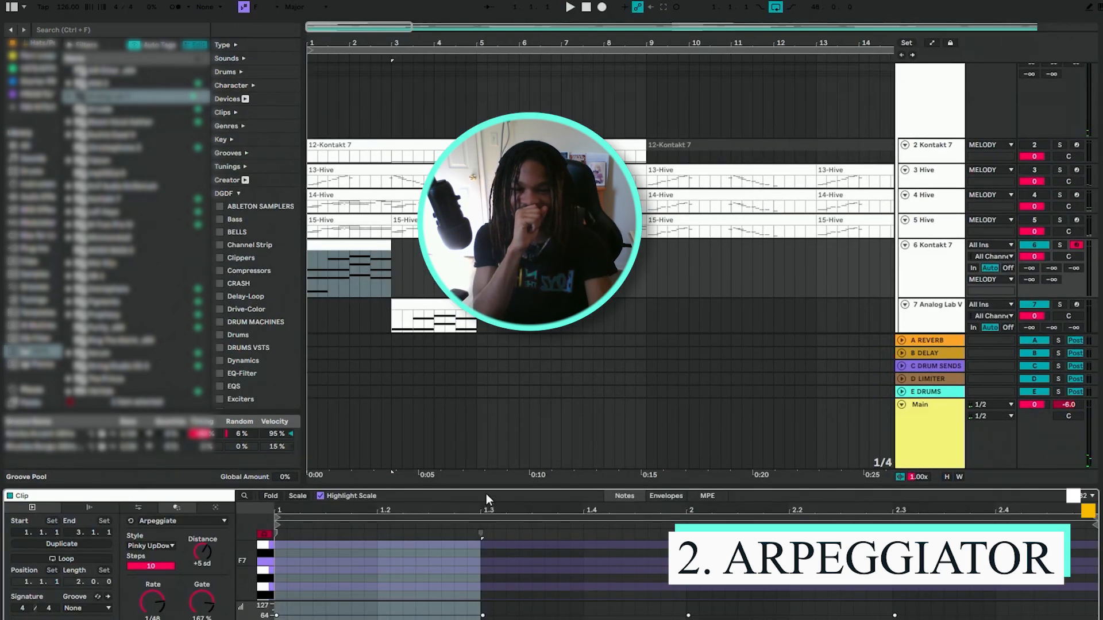
drag(486, 495, 486, 86)
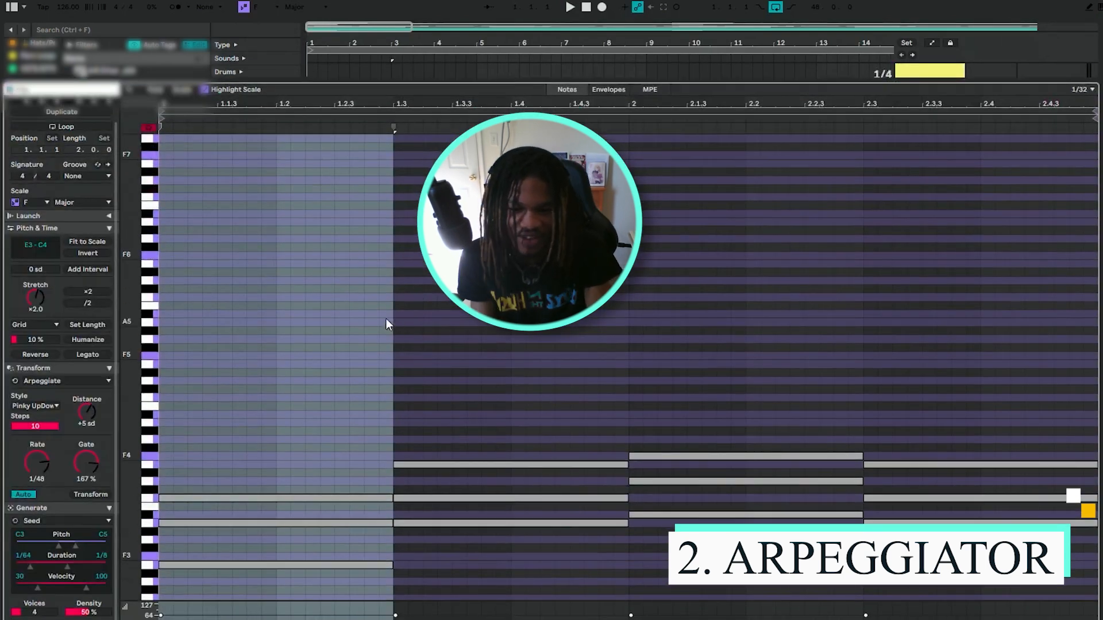
key(space)
key(space)
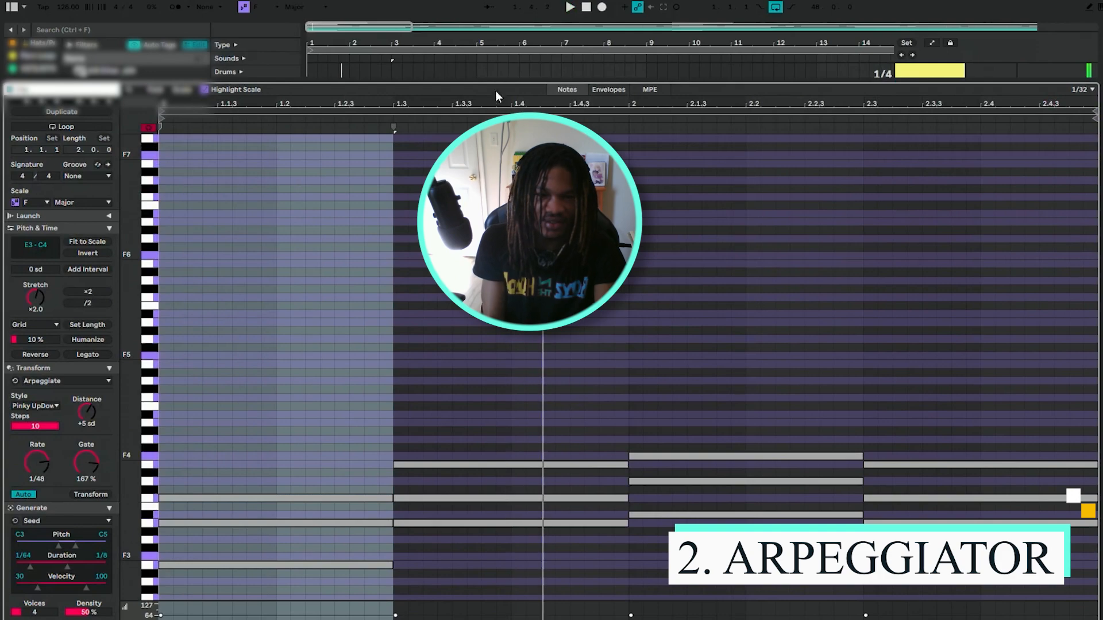
drag(492, 83, 493, 34)
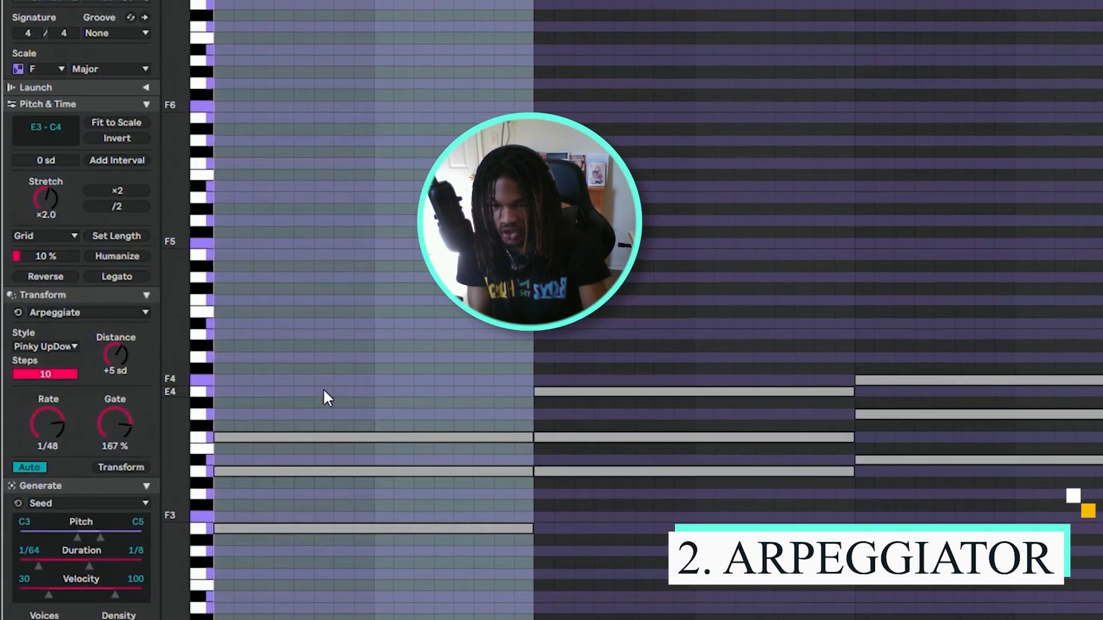
Arpeggiate only the first chord's C4 note at rate 1/32, distance +2 sd and gate 200%, and play it.
click(328, 392)
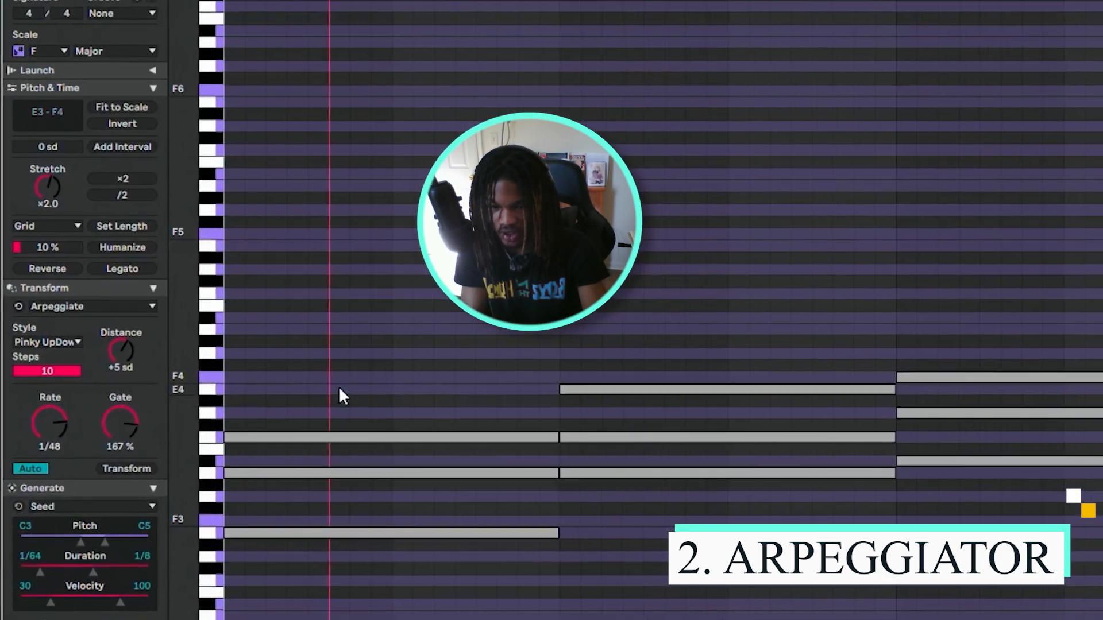
click(454, 439)
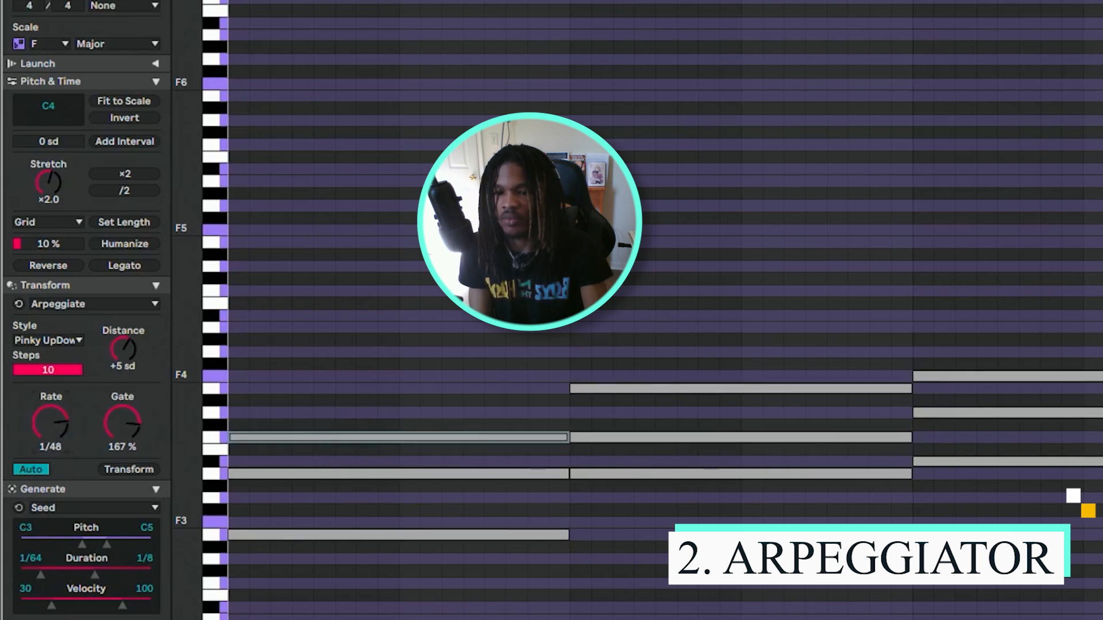
drag(51, 425, 50, 418)
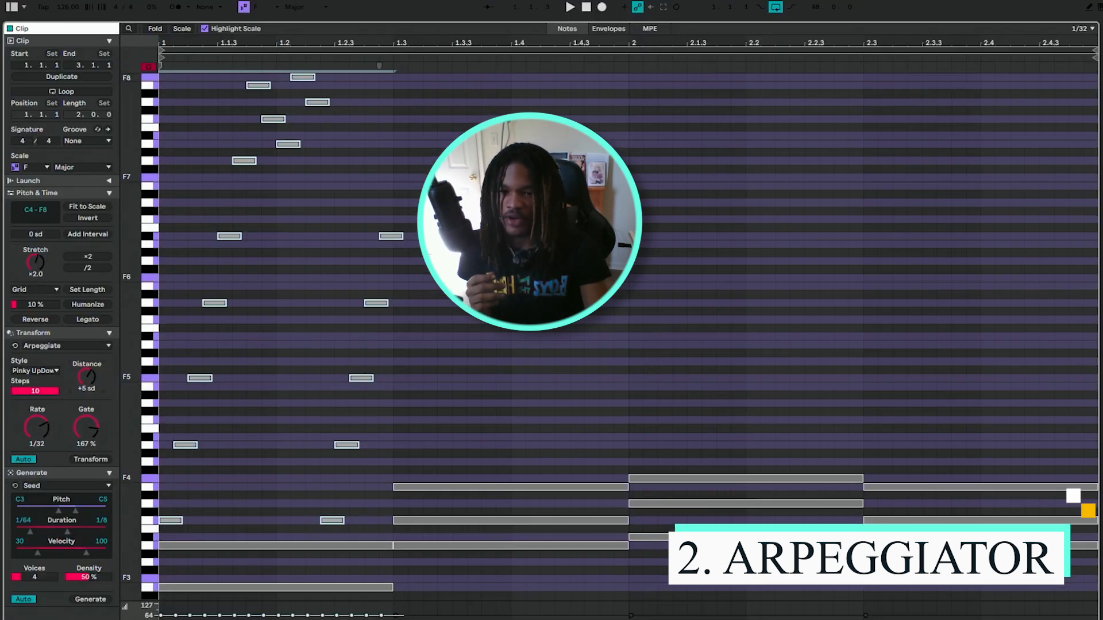
drag(87, 377, 87, 383)
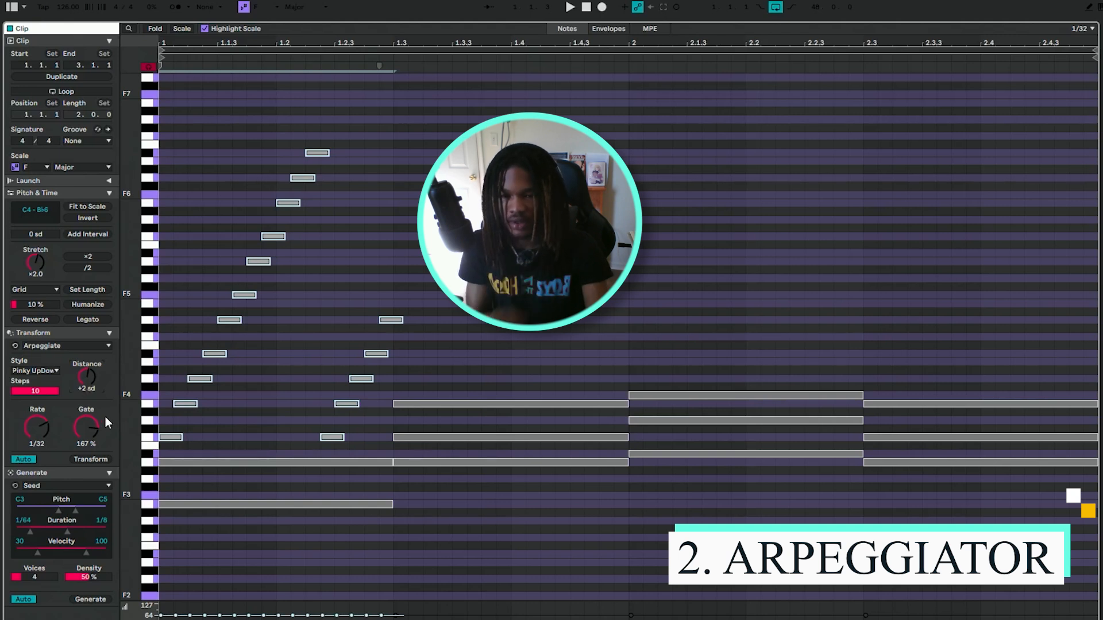
drag(86, 428, 86, 417)
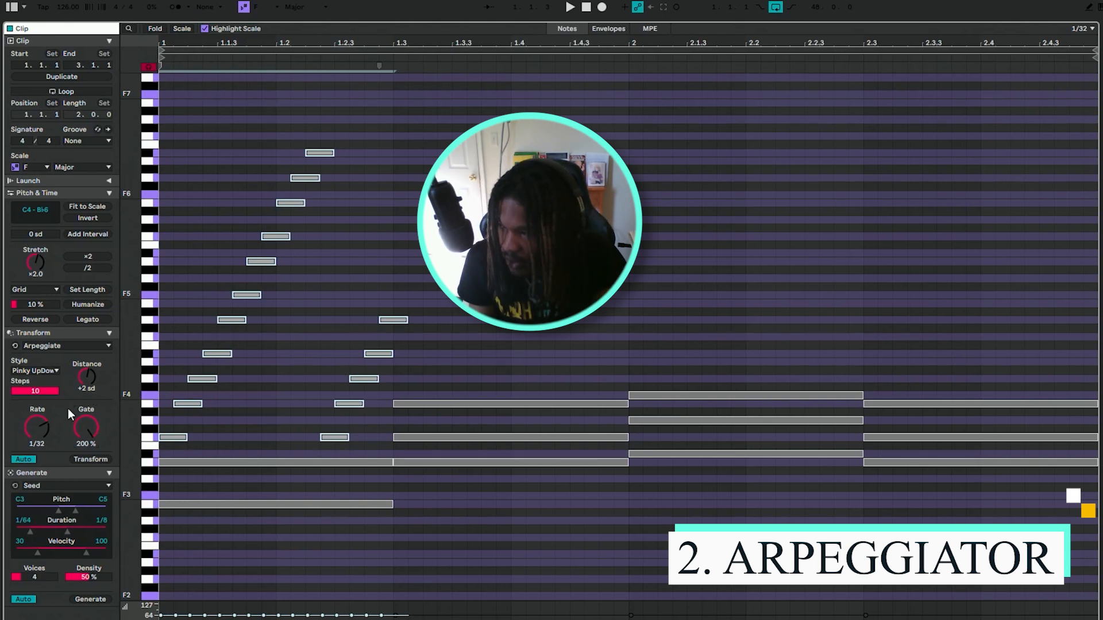
key(space)
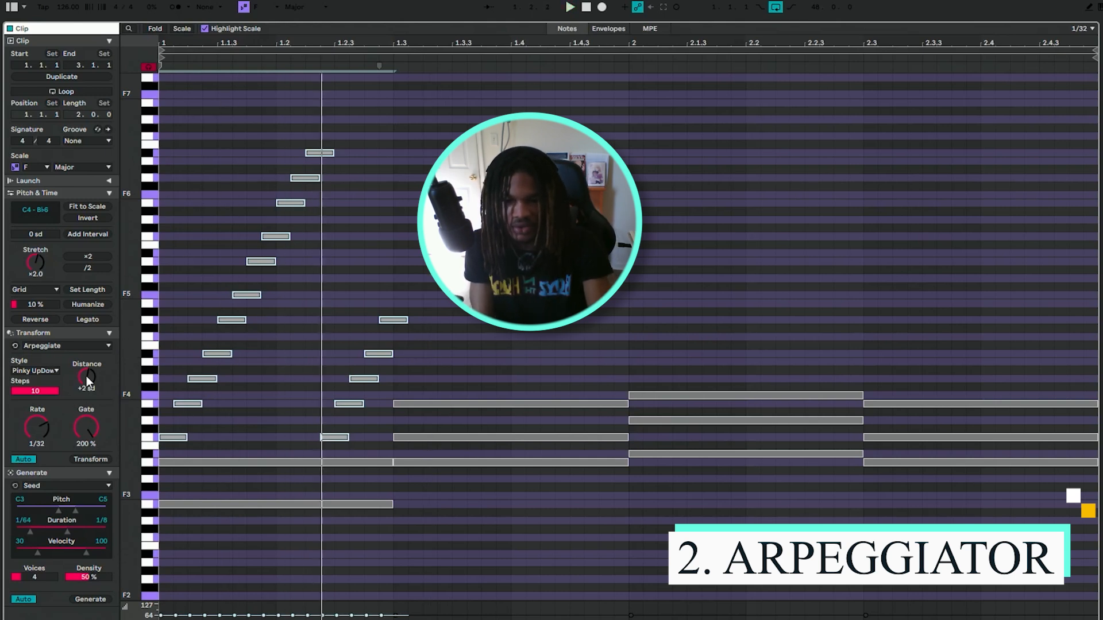
Set the first chord's arpeggio to distance +4 sd, style Thumb Up and rate 1/96, and play it.
drag(86, 375, 86, 366)
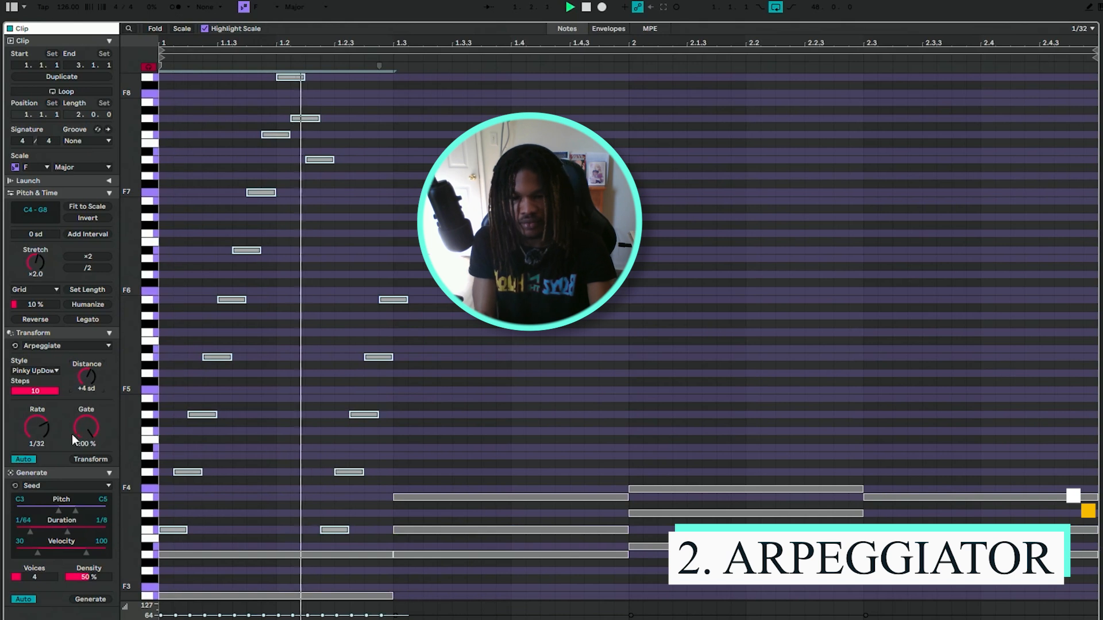
click(44, 371)
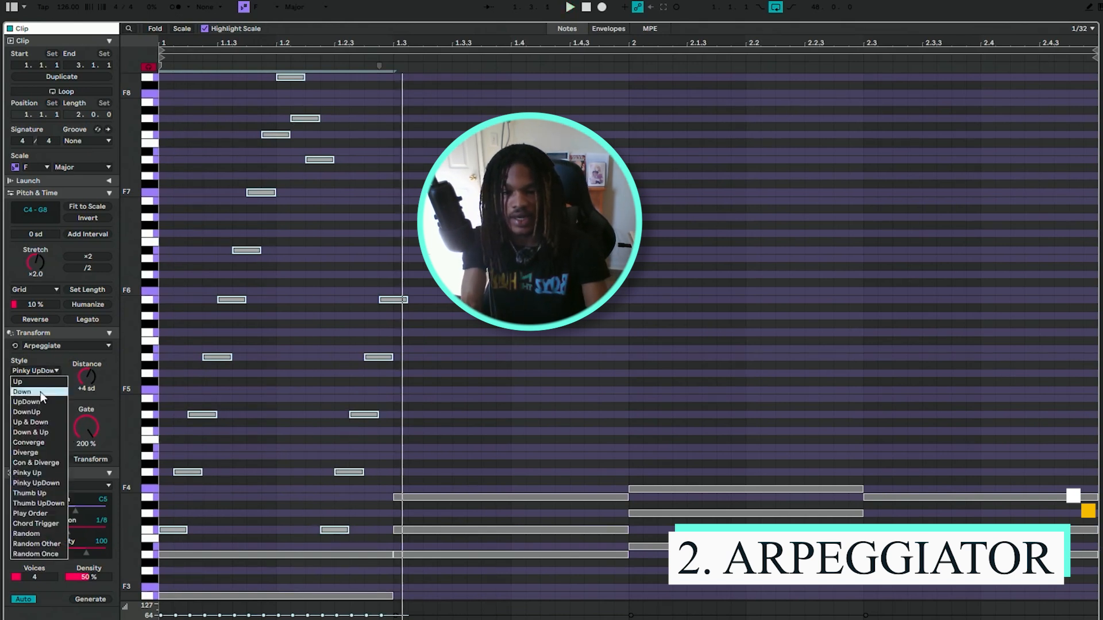
click(30, 494)
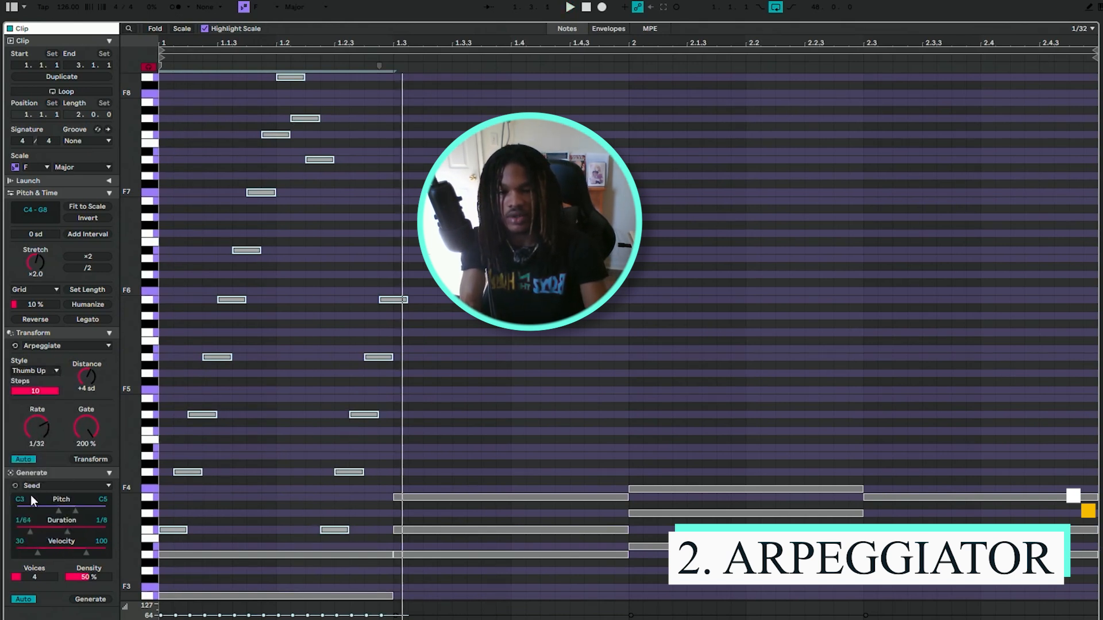
mouse_move(91, 377)
mouse_down()
mouse_move(91, 389)
mouse_move(90, 378)
mouse_up()
drag(37, 428, 37, 432)
drag(37, 428, 37, 414)
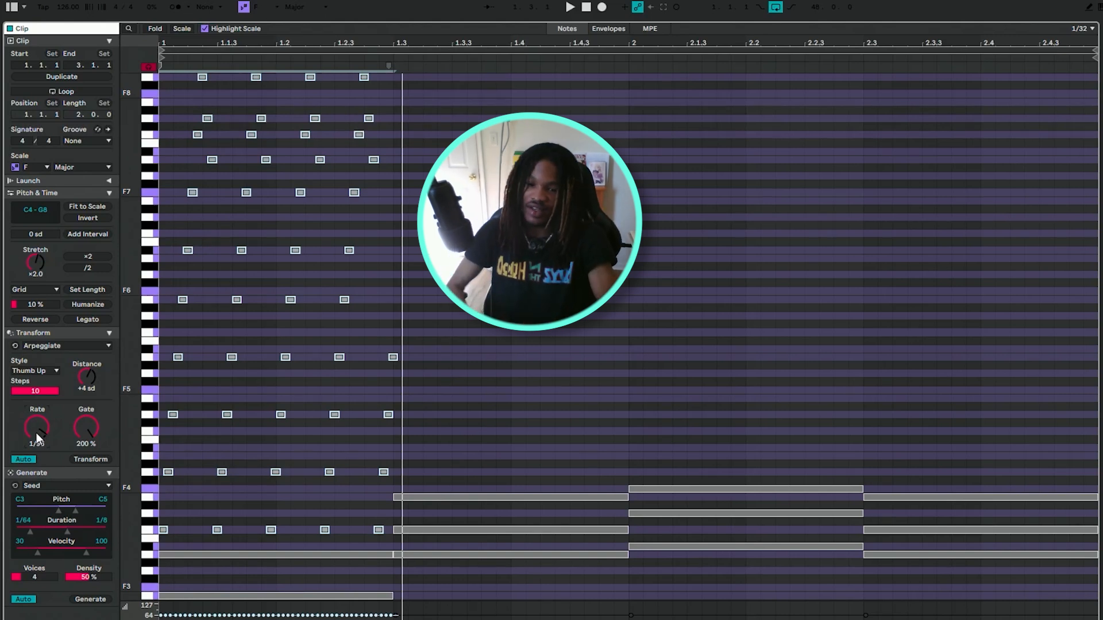
key(space)
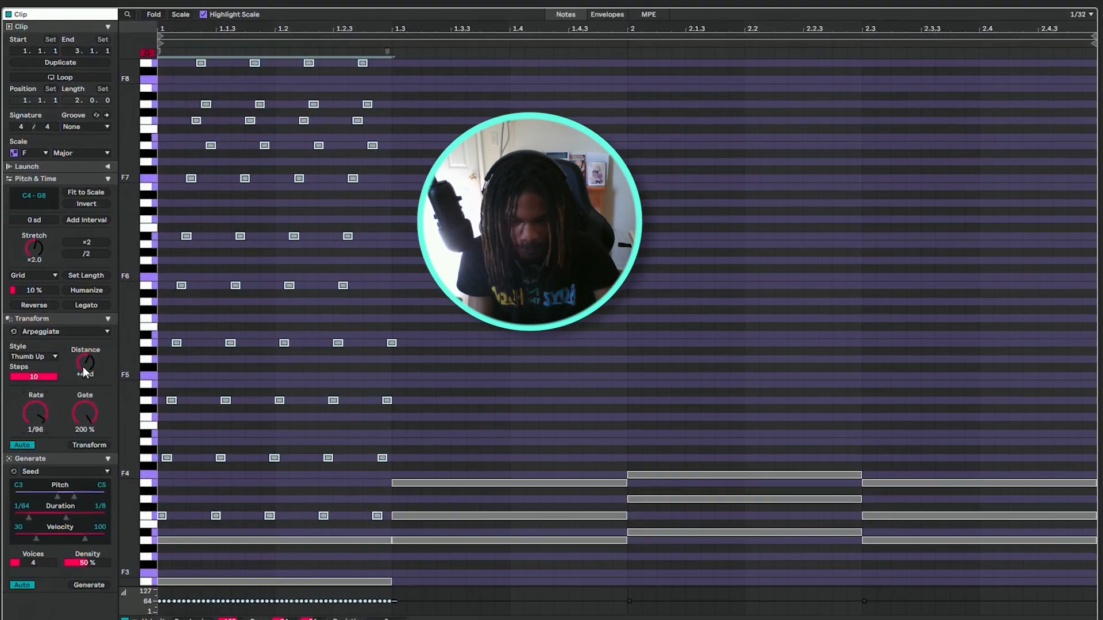
key(space)
Set the arpeggio's distance to +3 sd and rate to 1/48, and listen to the result.
mouse_move(84, 367)
mouse_down()
mouse_move(84, 382)
mouse_move(83, 372)
mouse_up()
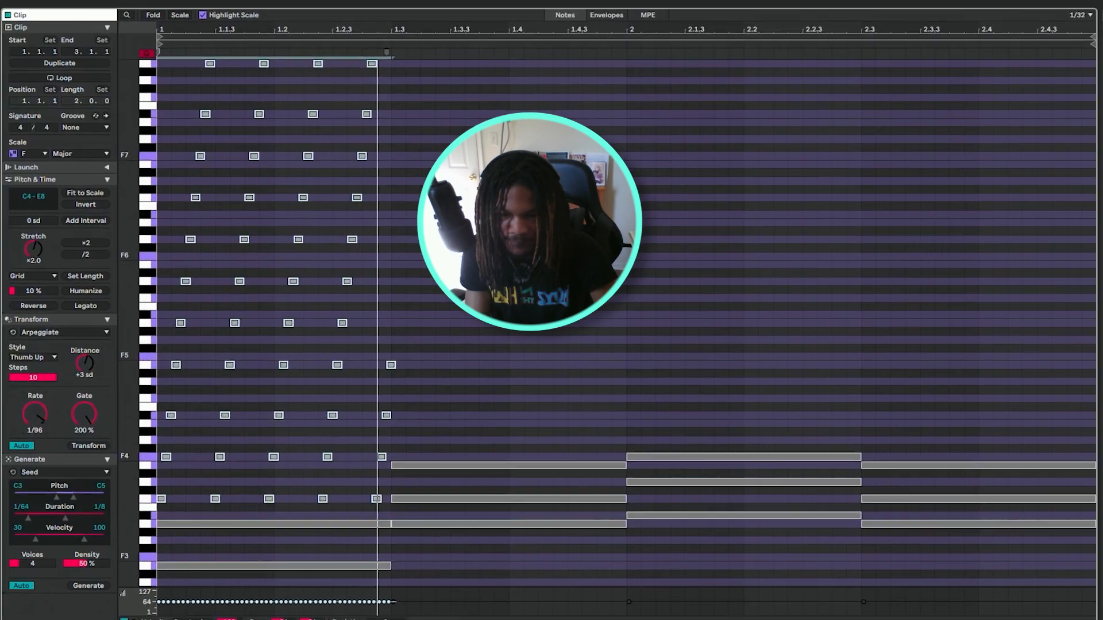
drag(52, 428, 41, 429)
key(space)
key(space)
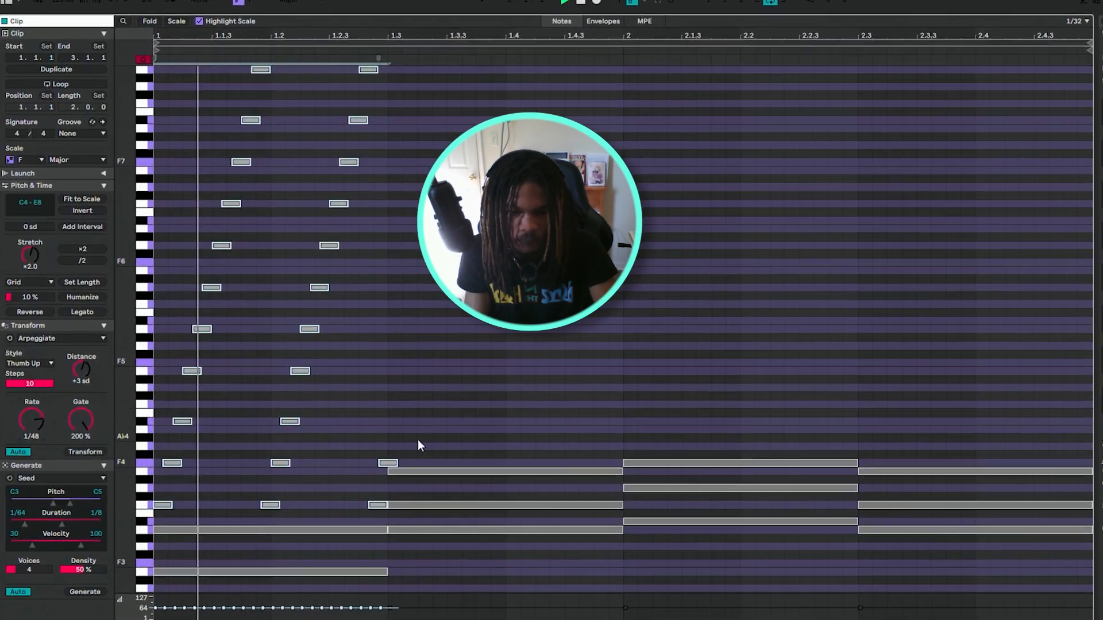
key(space)
Set the arpeggio's distance to +2 sd and gate to 152%, and play the clip.
drag(80, 363, 81, 367)
drag(83, 416, 83, 424)
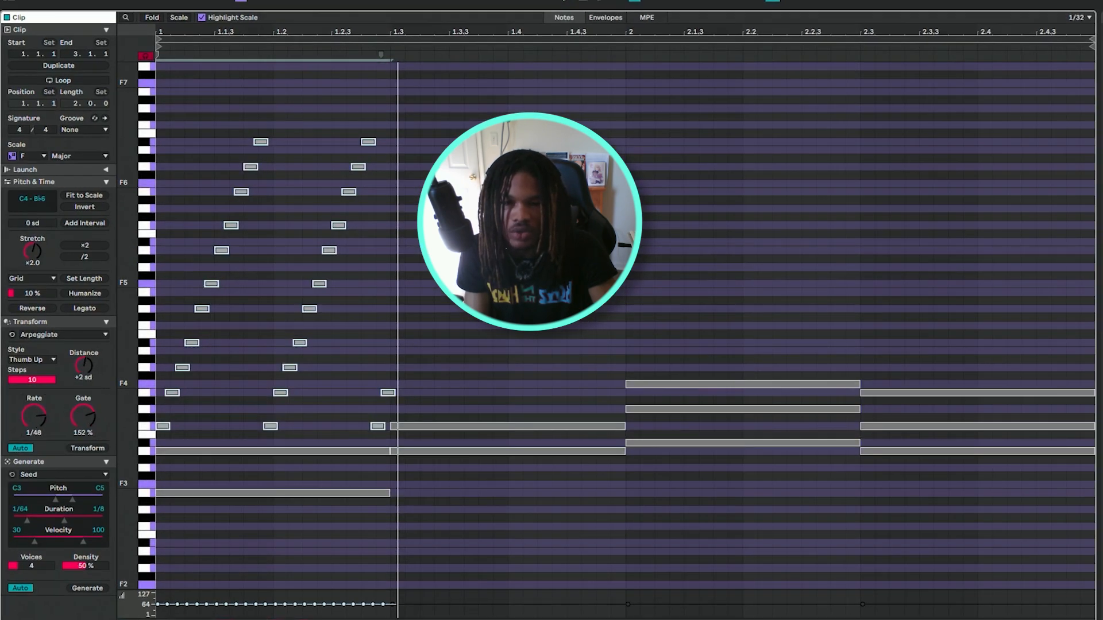
key(space)
Arpeggiate the second chord's C4 note in Thumb Up style at rate 1/32 and adjust the distance.
click(449, 295)
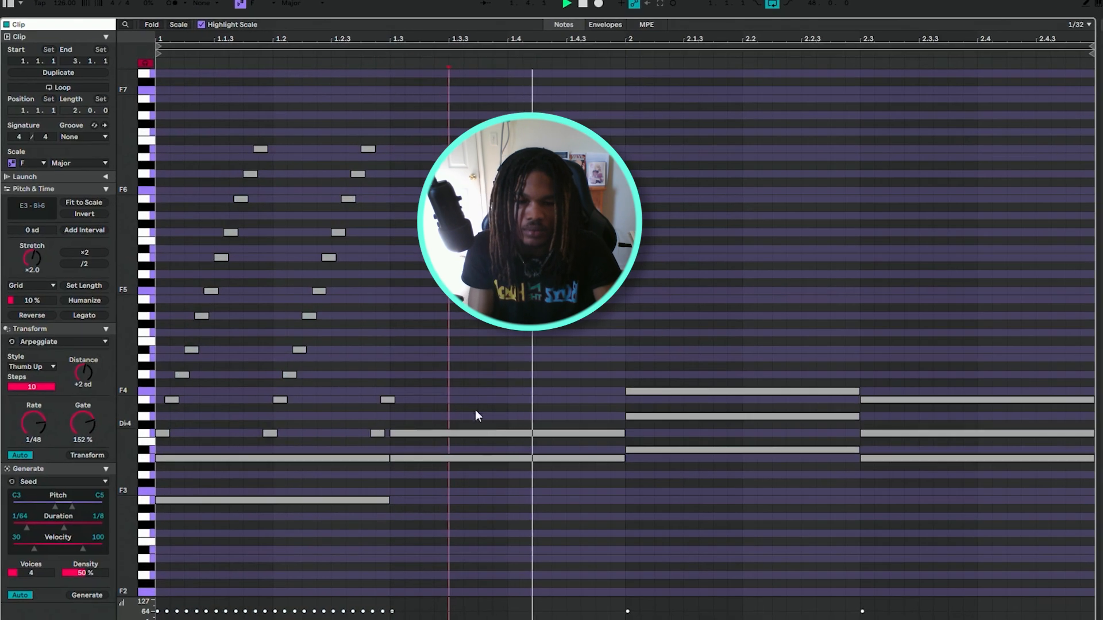
click(468, 433)
key(space)
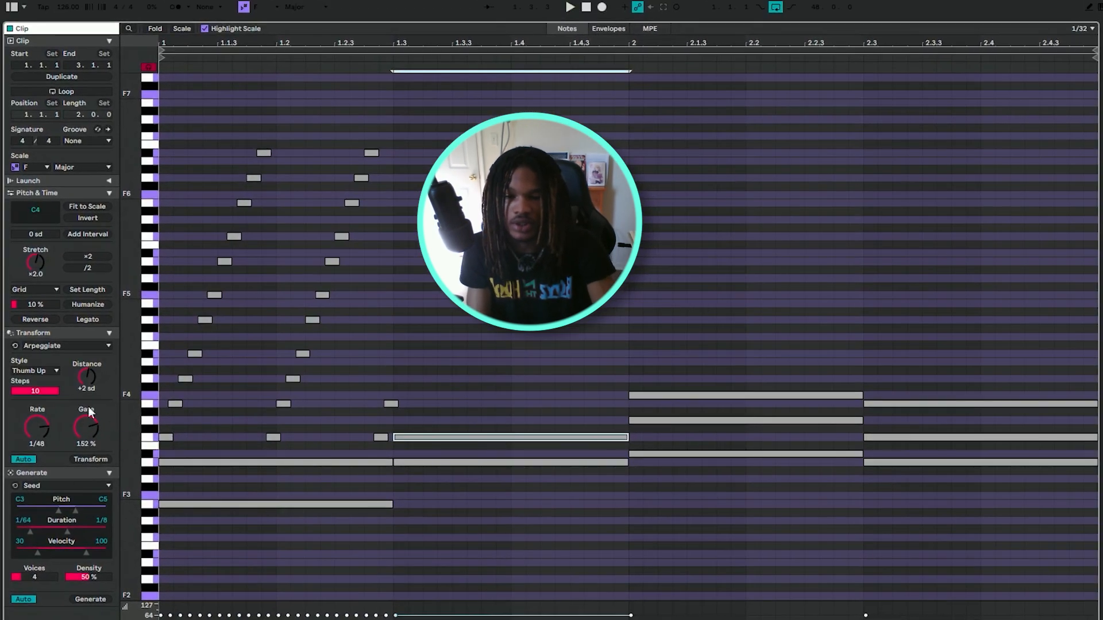
drag(37, 438, 37, 446)
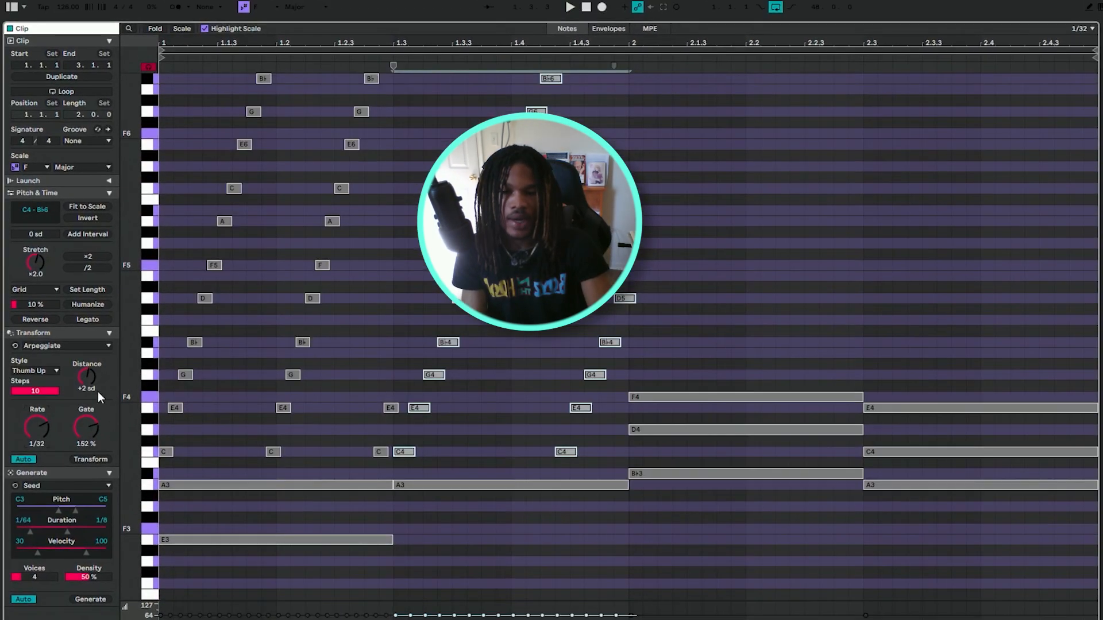
mouse_move(92, 384)
mouse_down()
mouse_move(92, 402)
mouse_move(92, 372)
mouse_up()
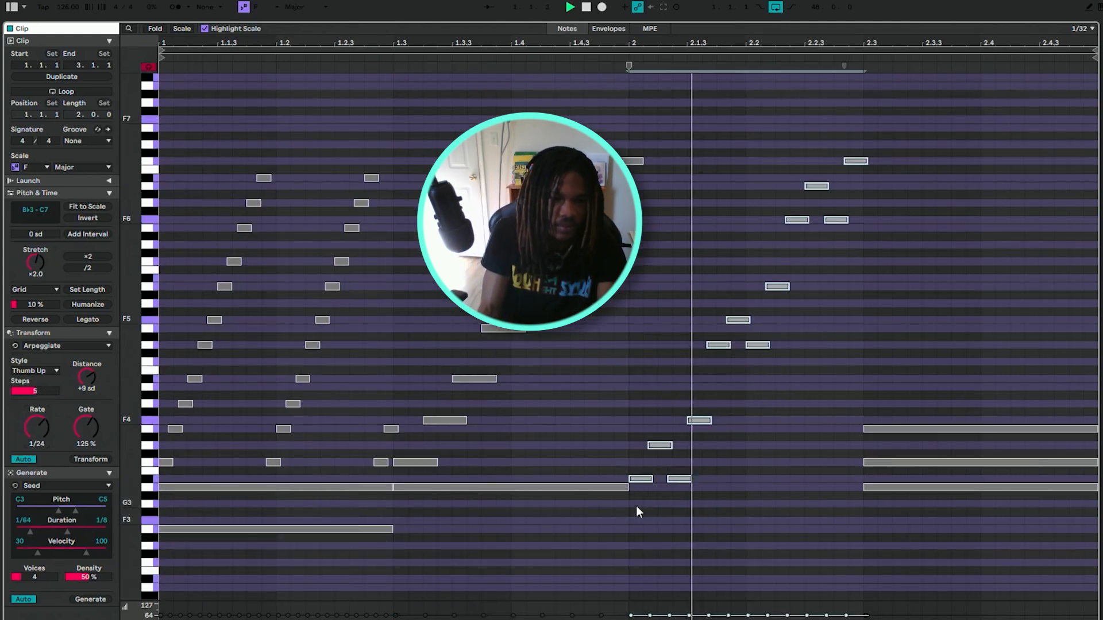
Arpeggiate the whole fourth chord in Thumb Up style with 5 steps, rate 1/24, gate 125% and distance +10 sd, and play it.
key(space)
drag(904, 386, 1043, 565)
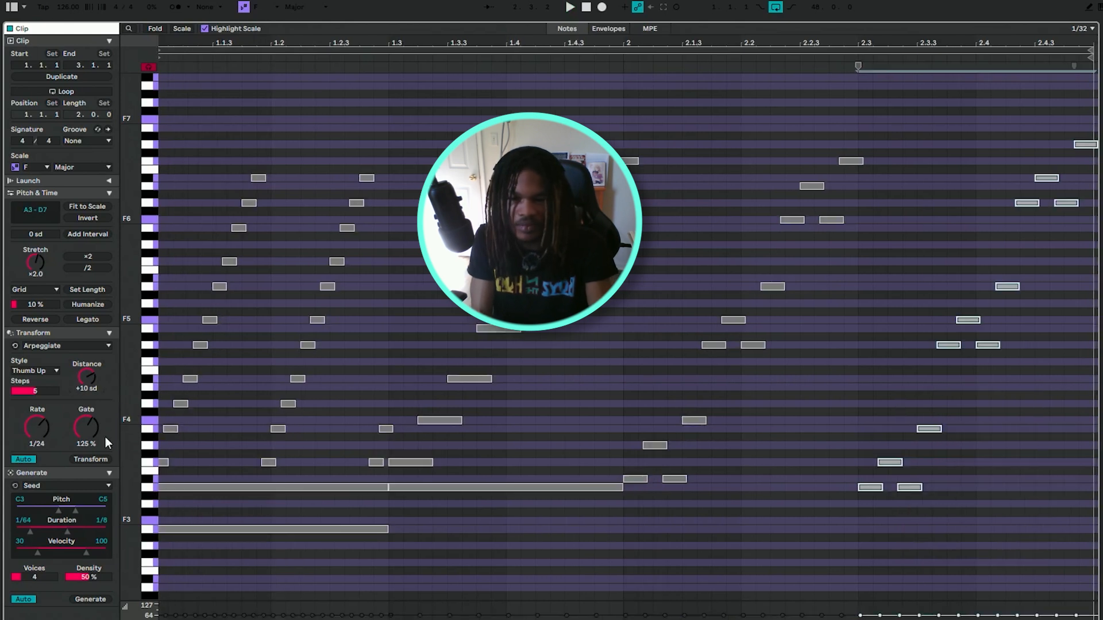
key(space)
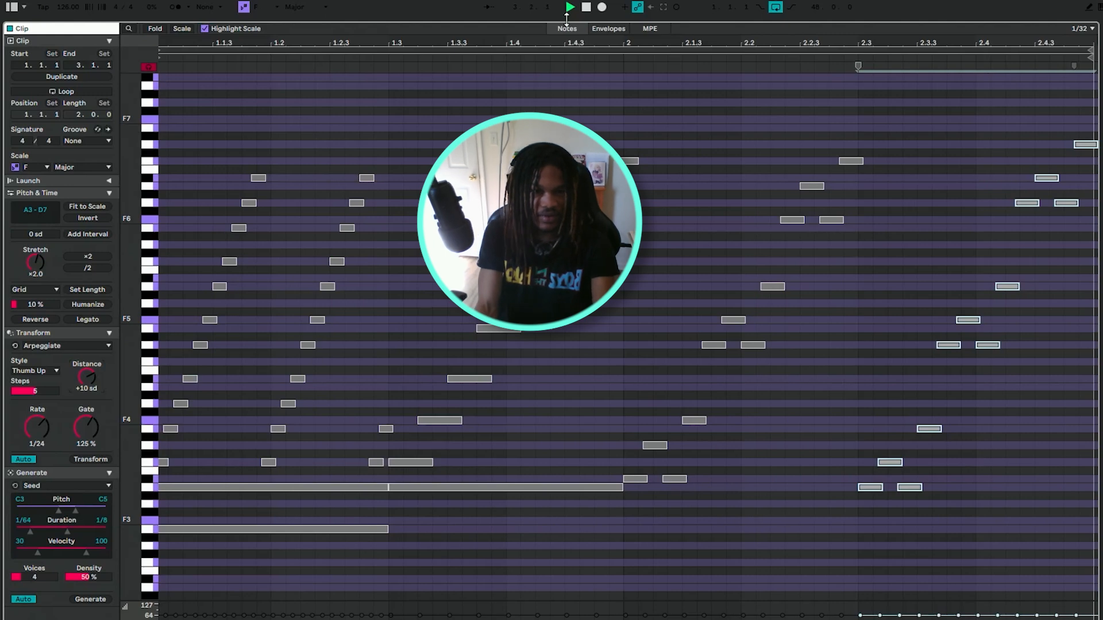
Collapse the note editor, view the unarpeggiated clip at bar 3, and show the Analog Lab V track's device.
drag(566, 22, 566, 597)
click(406, 71)
double_click(406, 71)
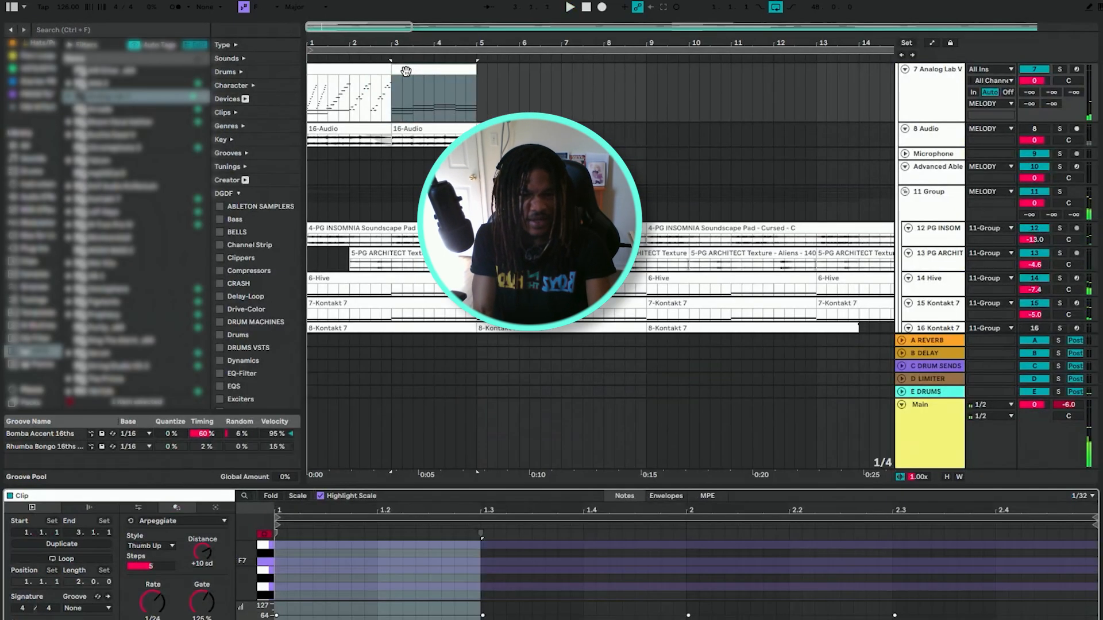
click(918, 96)
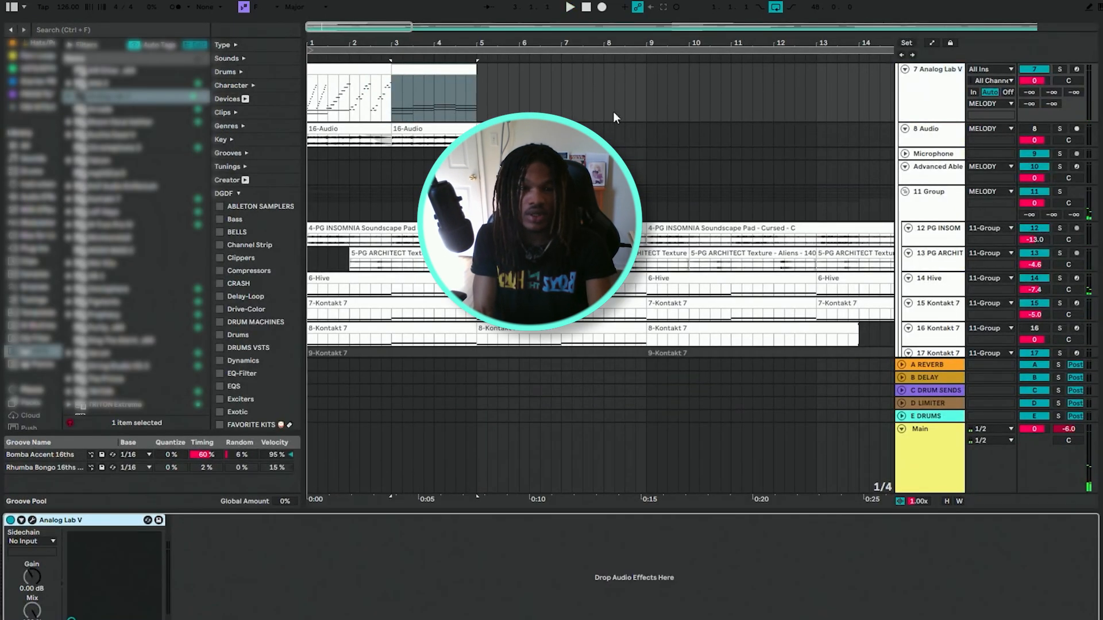
Open the arpeggiated clip at bar 1 of the Analog Lab V track in an enlarged note editor.
click(352, 71)
scroll(411, 192, up, 5)
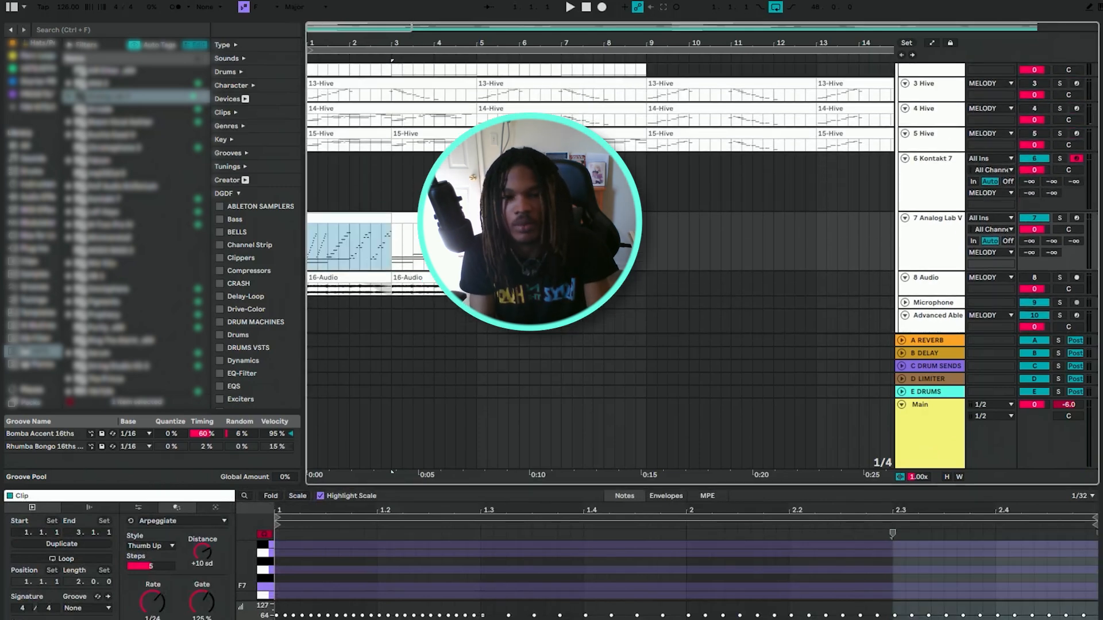
click(437, 219)
double_click(340, 221)
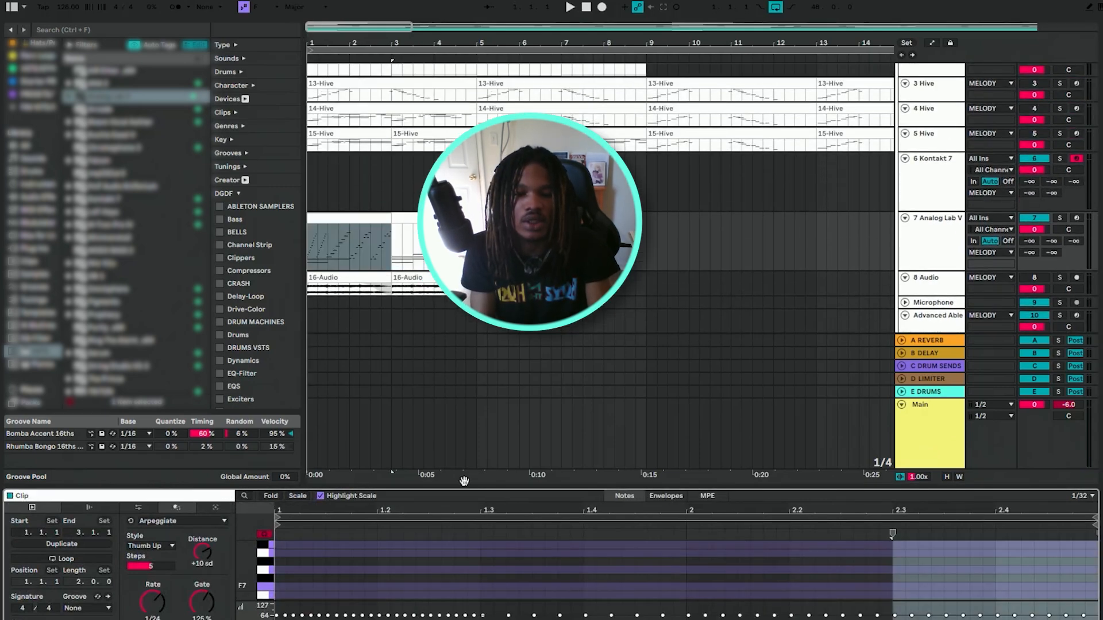
drag(464, 485, 610, 443)
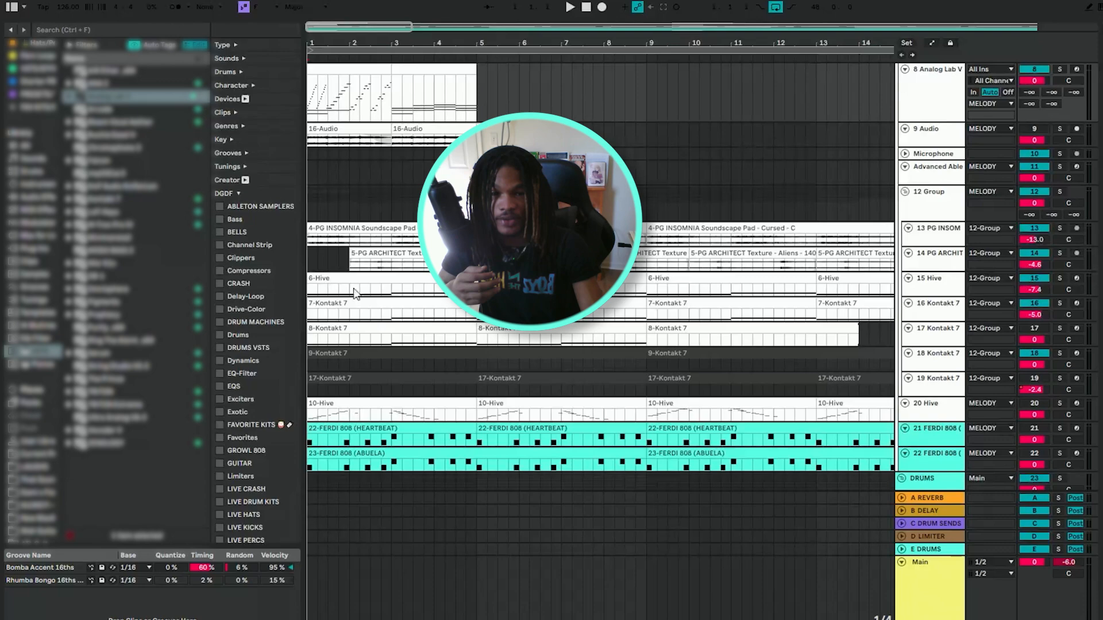
Open the unarpeggiated chord clip at bar 3 of the upper Analog Lab V track and enlarge its note editor.
scroll(358, 289, up, 5)
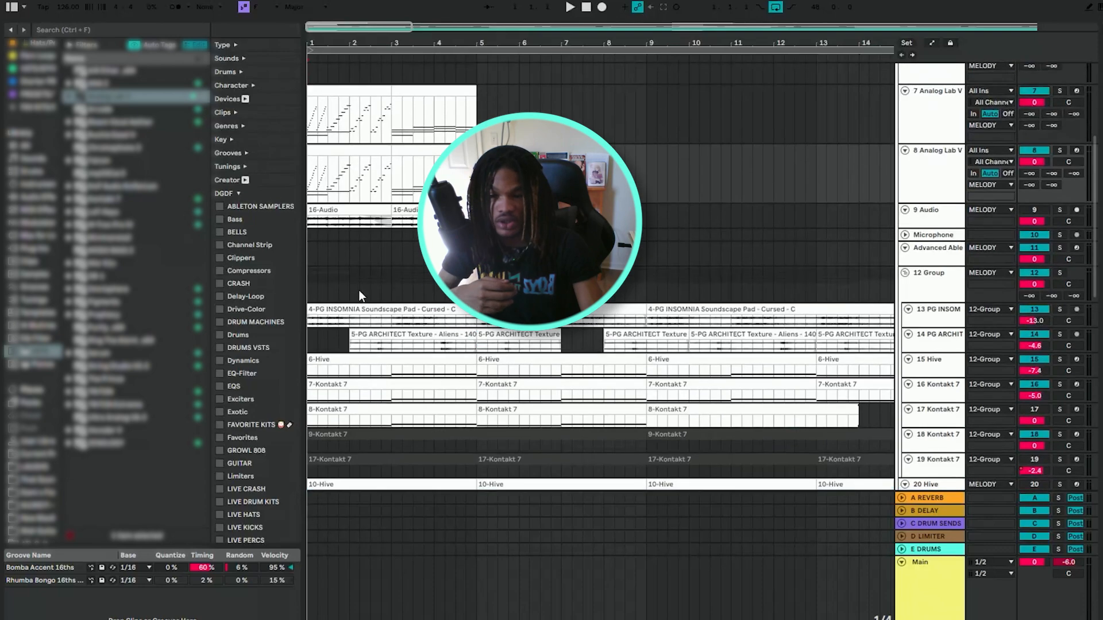
double_click(417, 170)
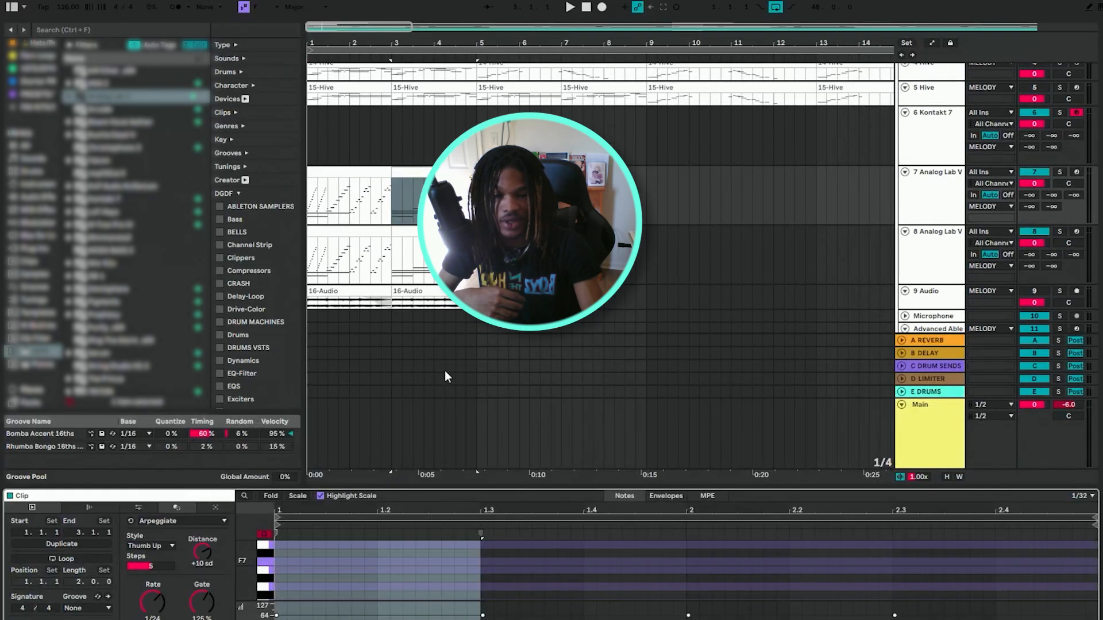
drag(456, 485, 388, 63)
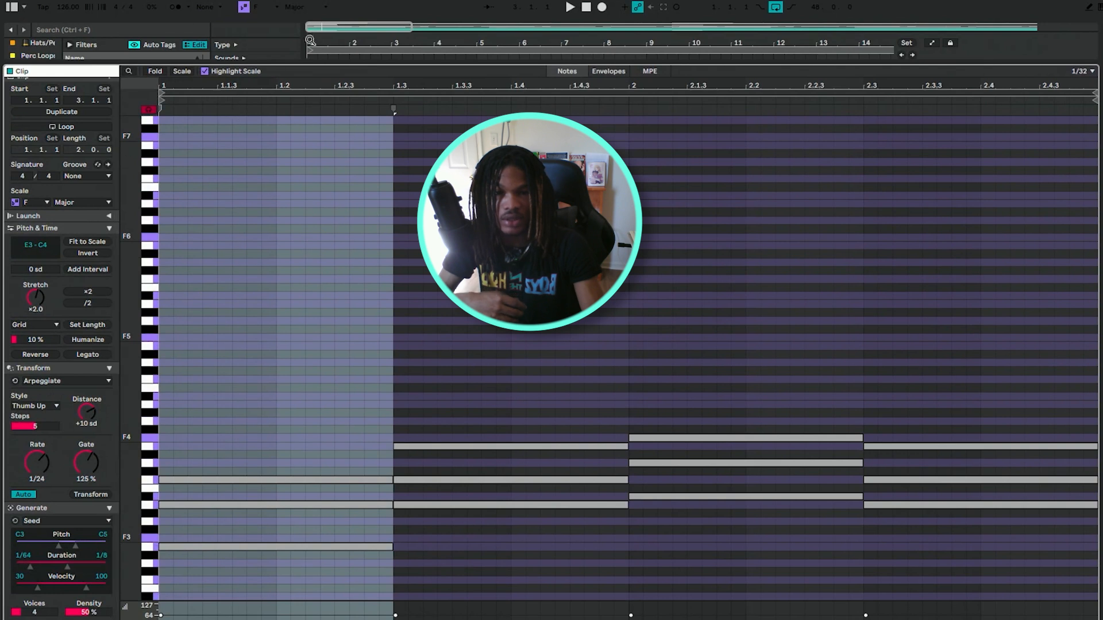
Switch Scale Mode off and back on to compare the chord clip's note grid with and without scale highlighting.
click(244, 8)
click(452, 236)
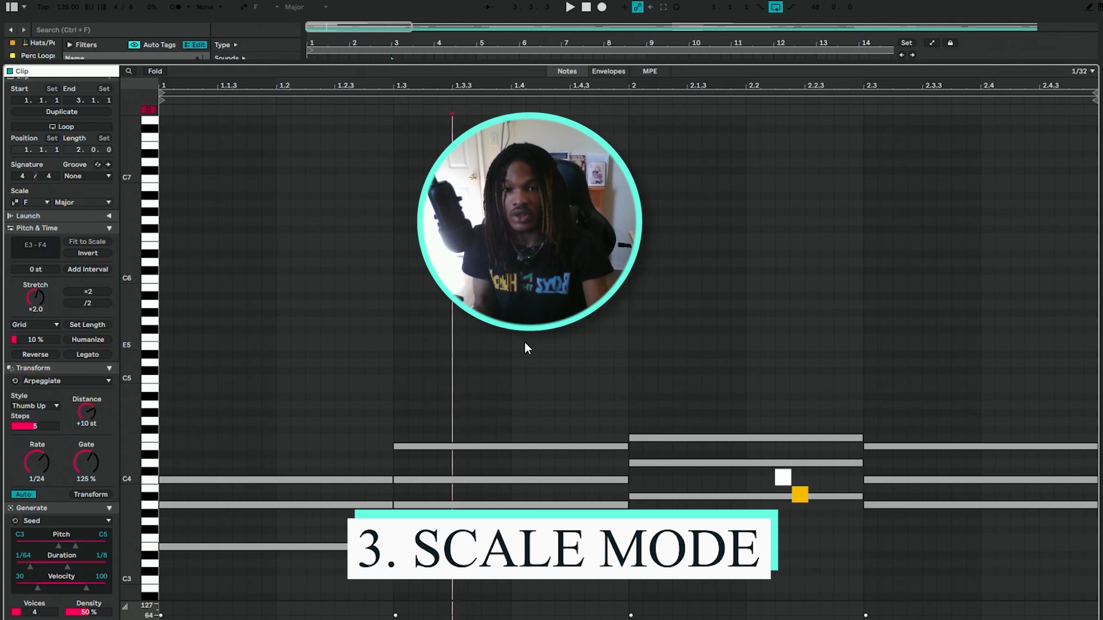
click(249, 8)
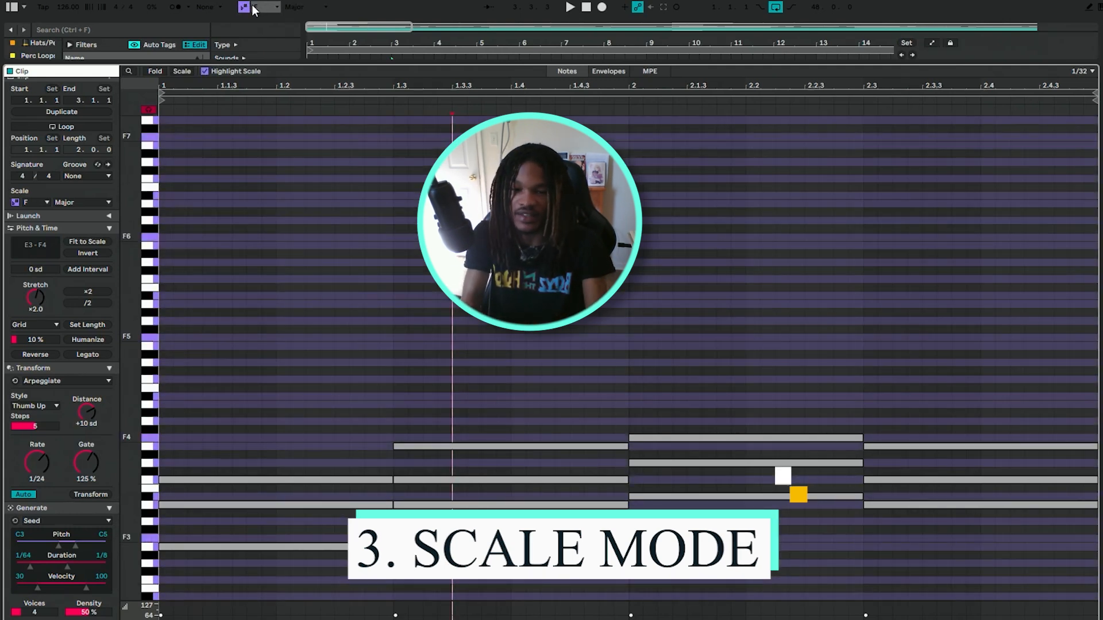
Set the scale root to C#/Db to show the changed highlighting, and return the root to F.
drag(136, 263, 141, 262)
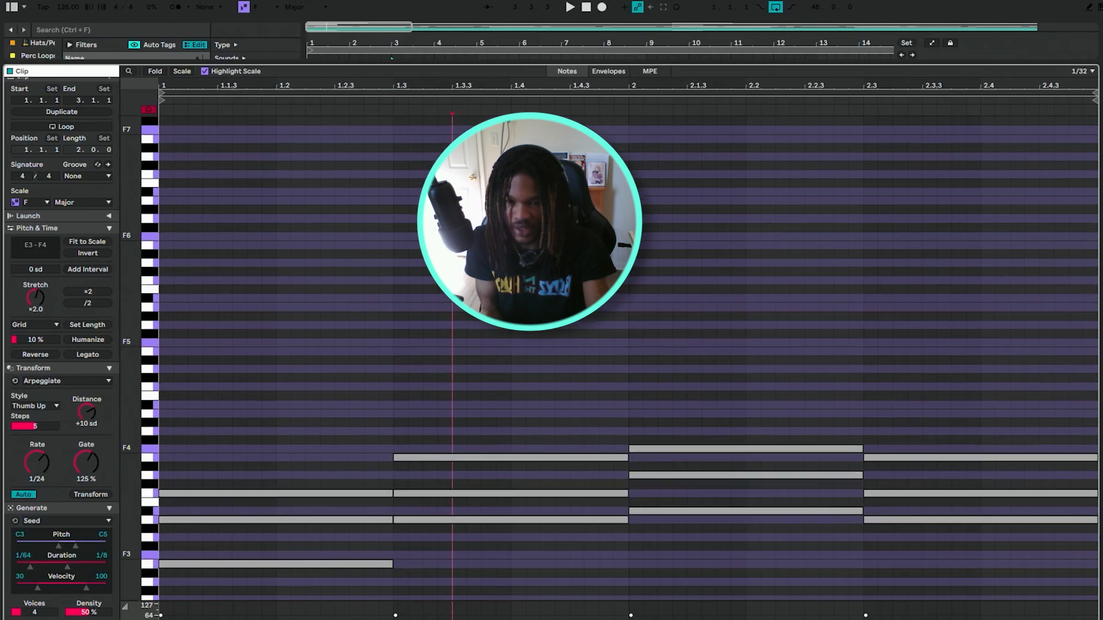
scroll(609, 356, down, 5)
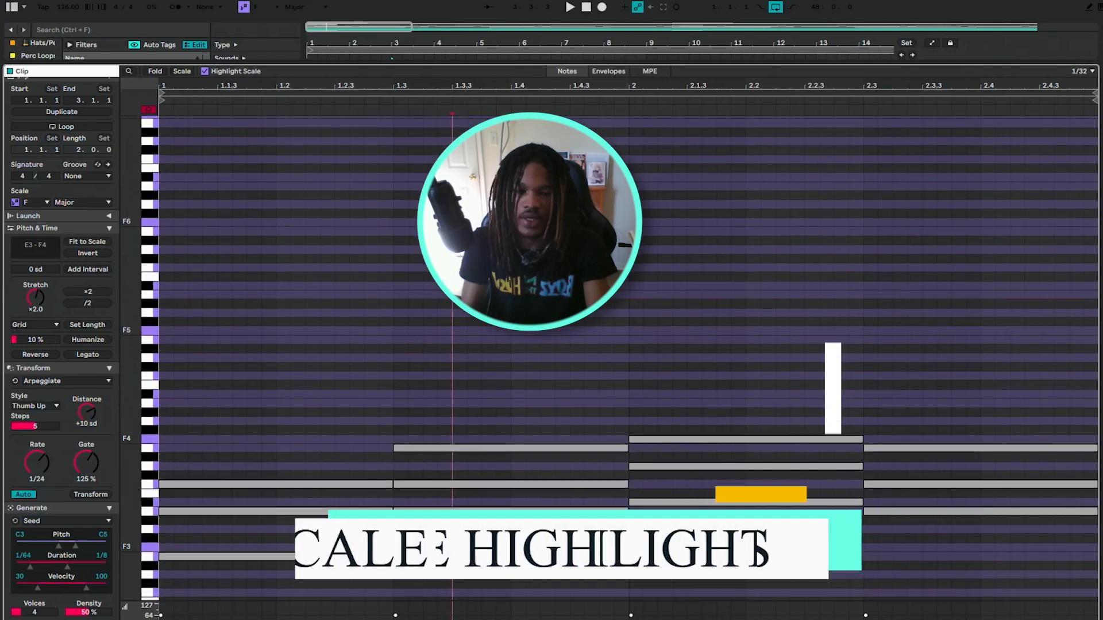
click(276, 6)
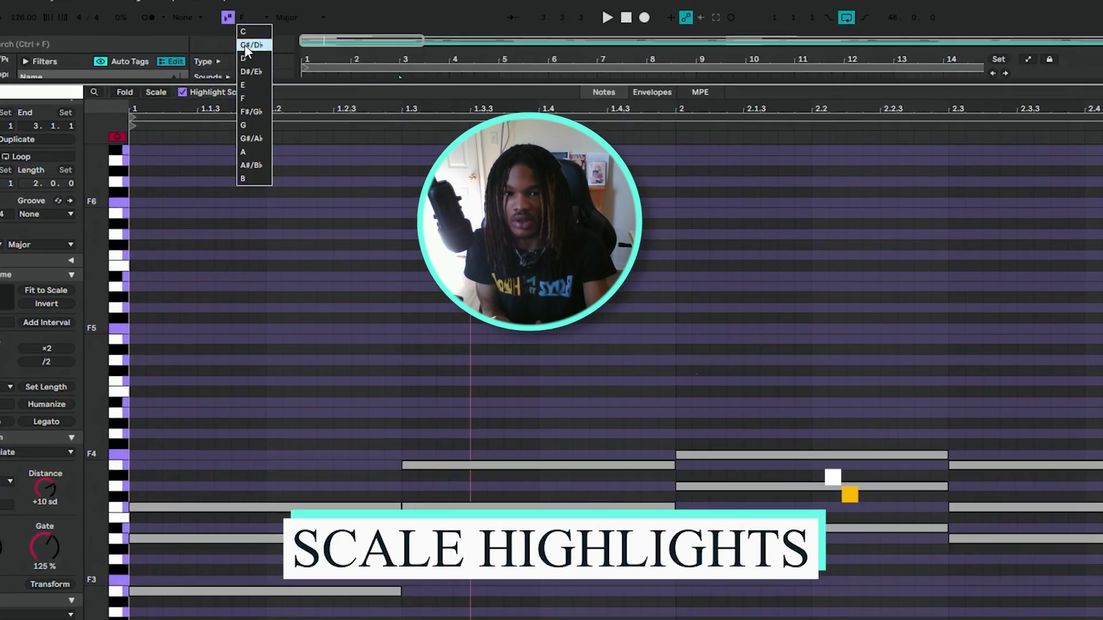
click(260, 34)
click(271, 9)
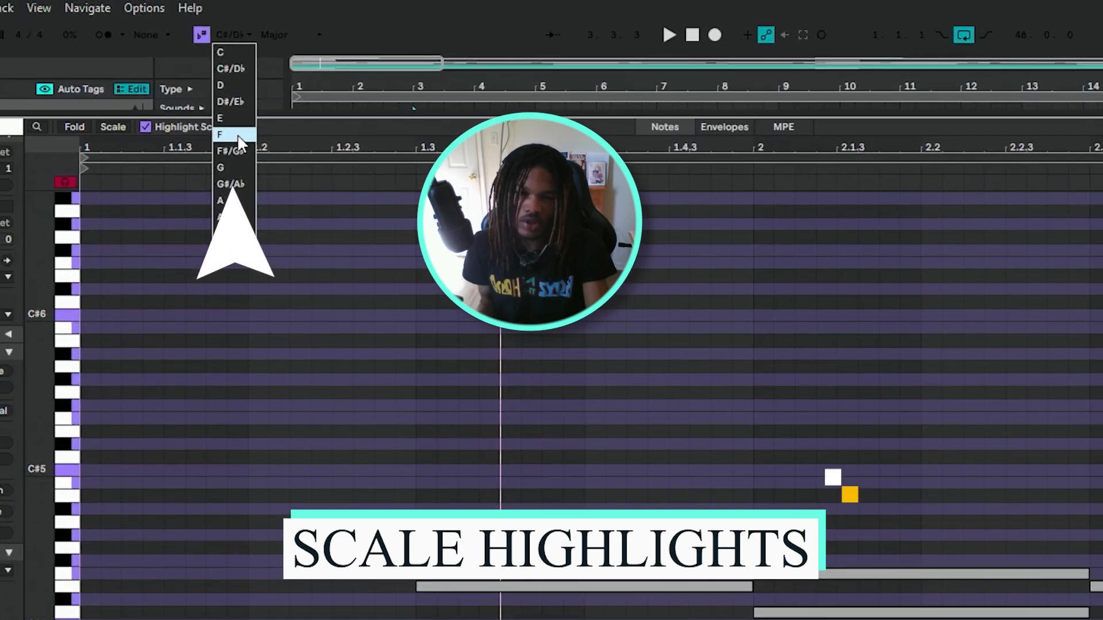
click(235, 135)
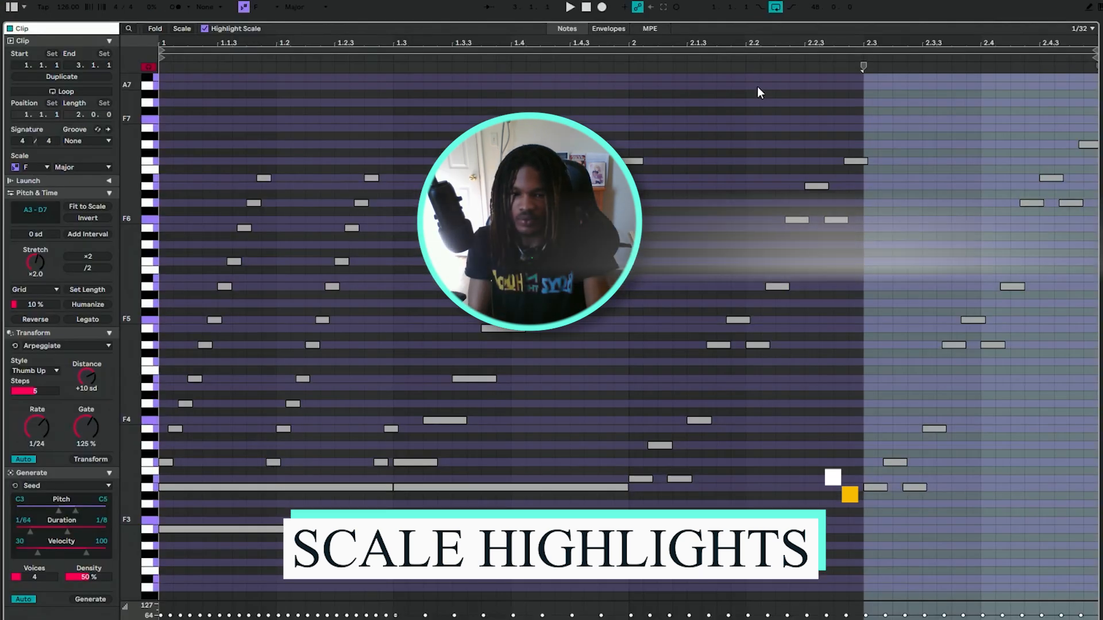
Unfold the MELODY group, select the first FERDI 808 (HEARTBEAT) clip and play the arrangement.
key(space)
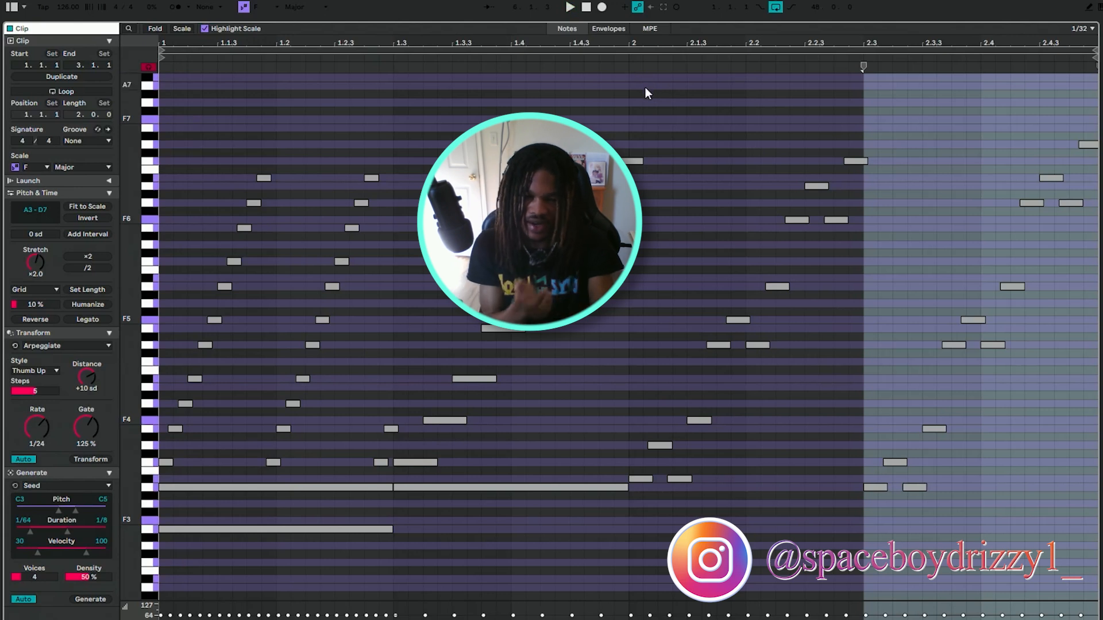
key(space)
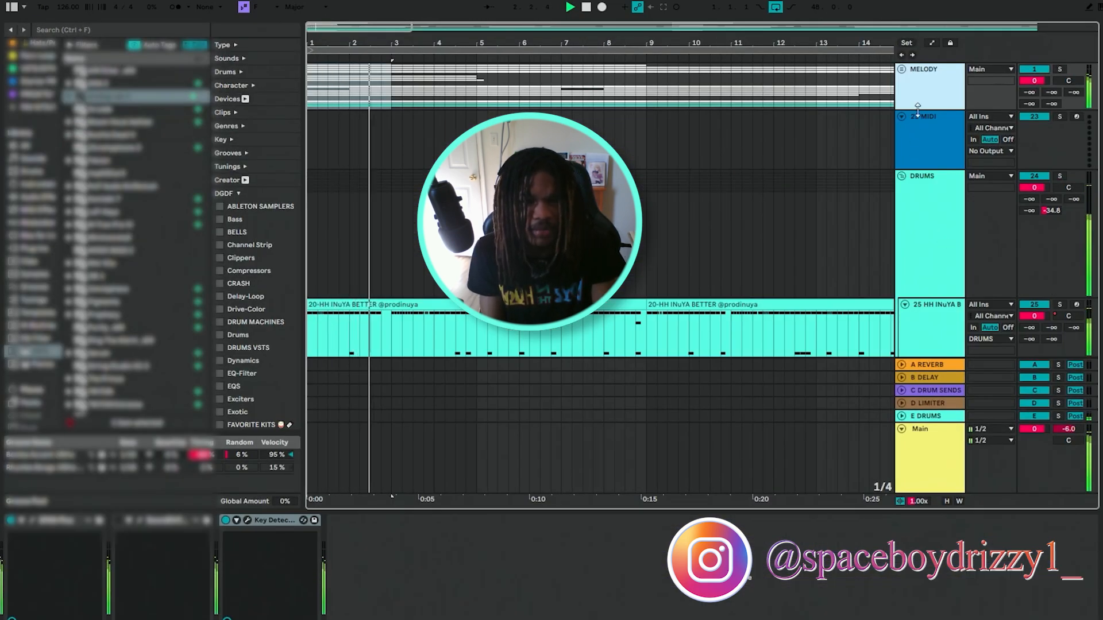
click(901, 69)
scroll(915, 209, down, 2)
scroll(1036, 146, down, 5)
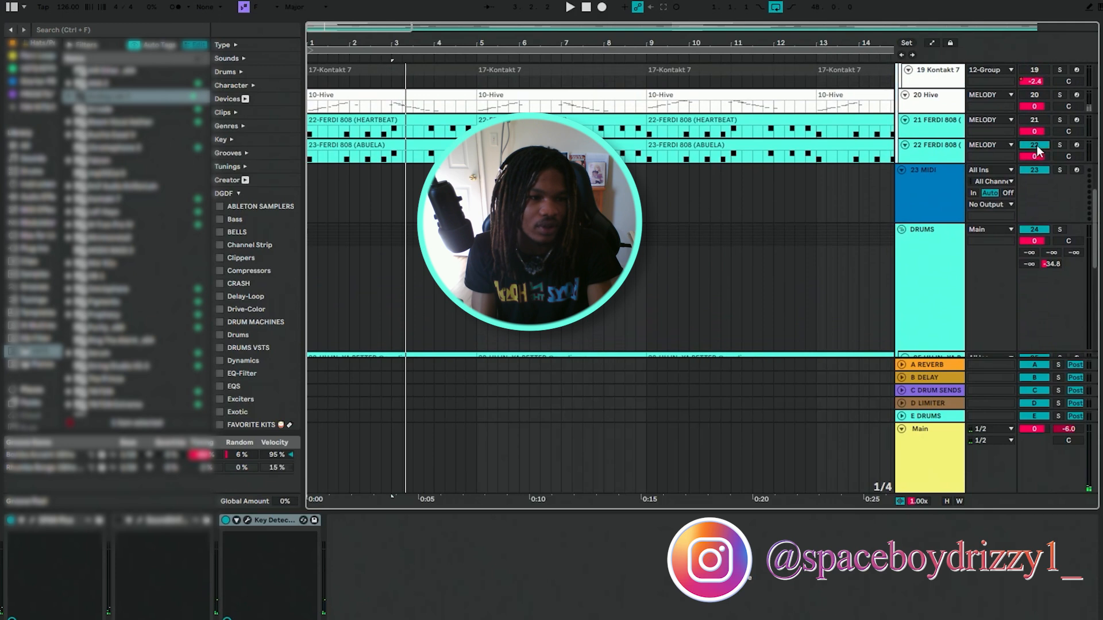
click(339, 118)
key(space)
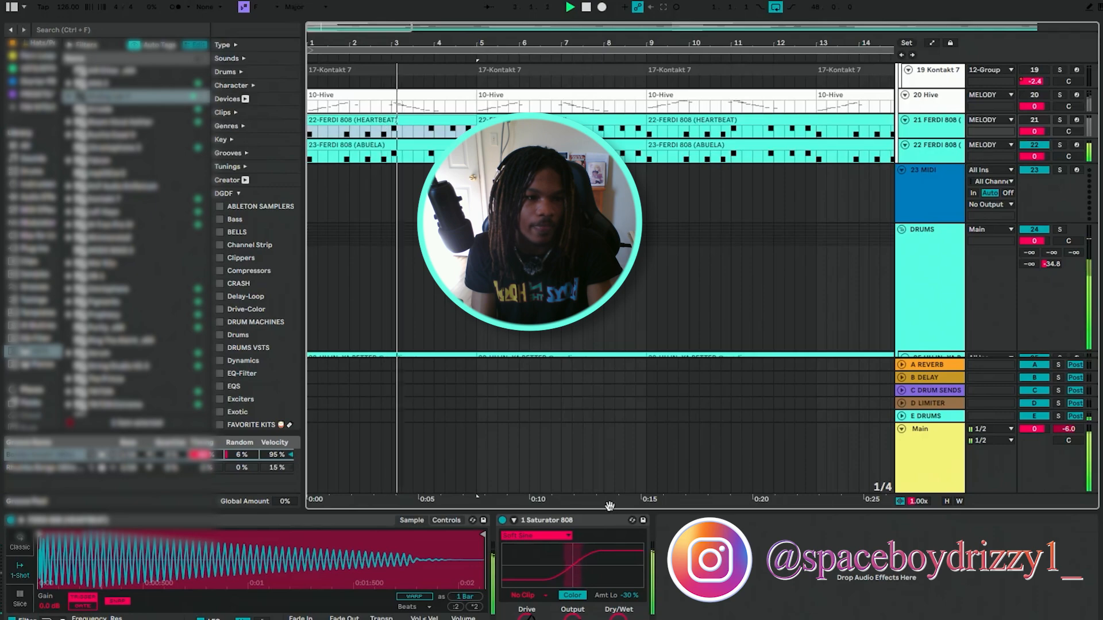
Open the bar 1 chord clip of track 8 Analog Lab V in an enlarged note editor.
drag(611, 509, 611, 618)
scroll(600, 345, up, 5)
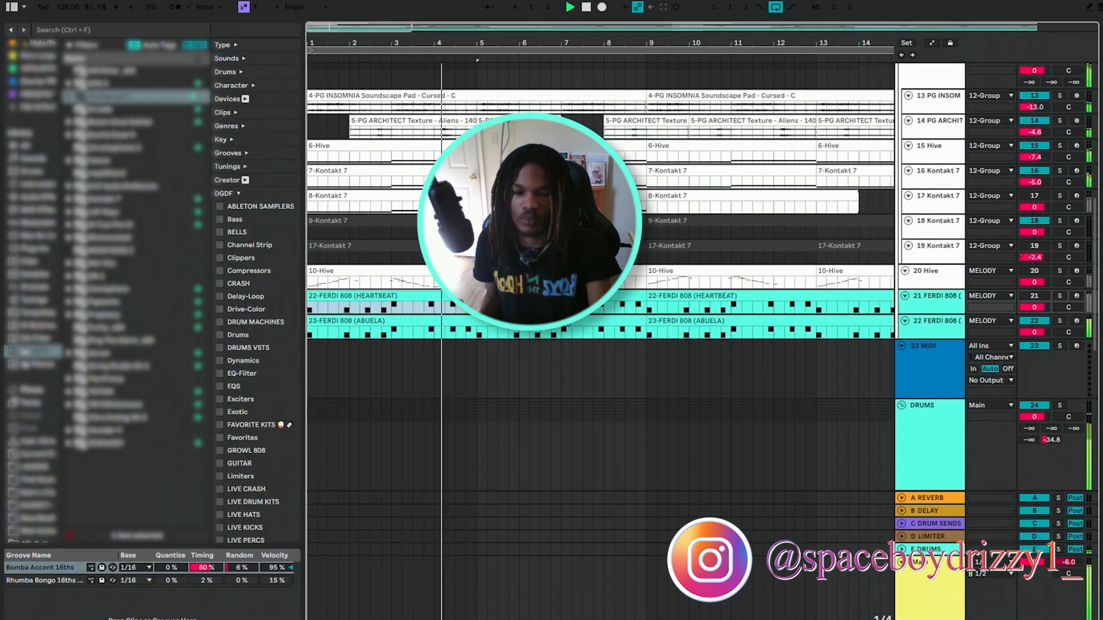
scroll(600, 345, down, 4)
scroll(600, 345, down, 6)
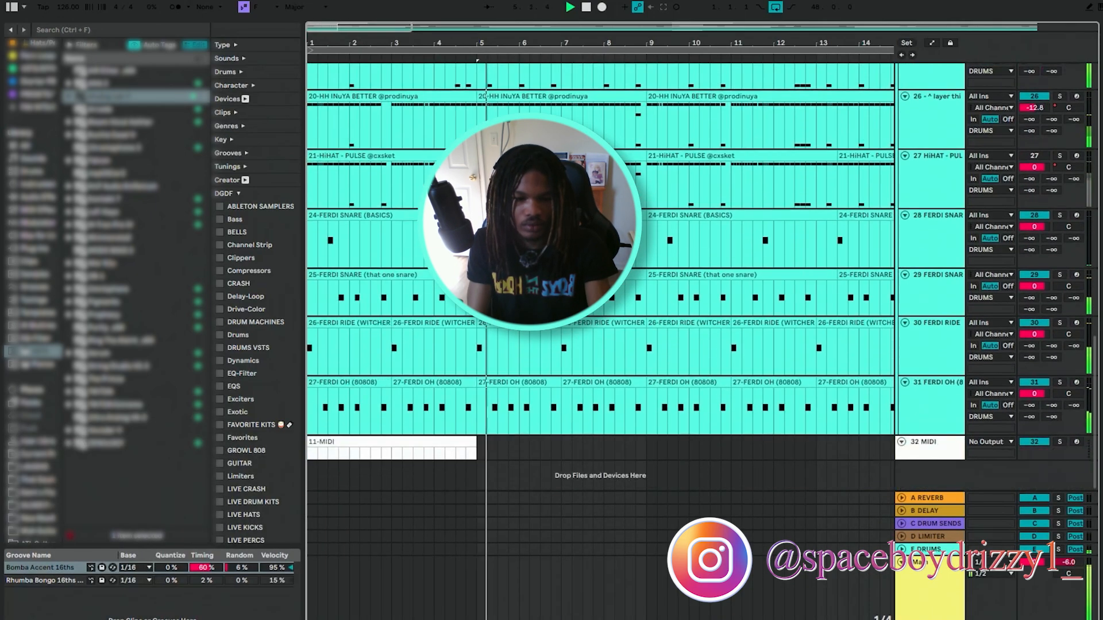
scroll(601, 345, up, 10)
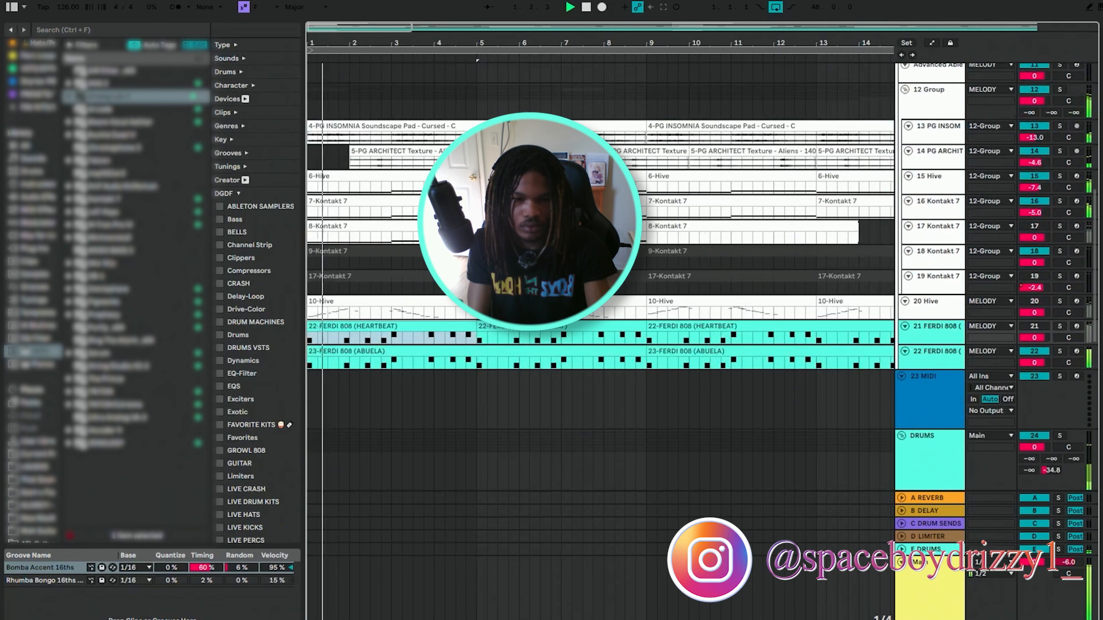
scroll(600, 287, up, 3)
double_click(925, 211)
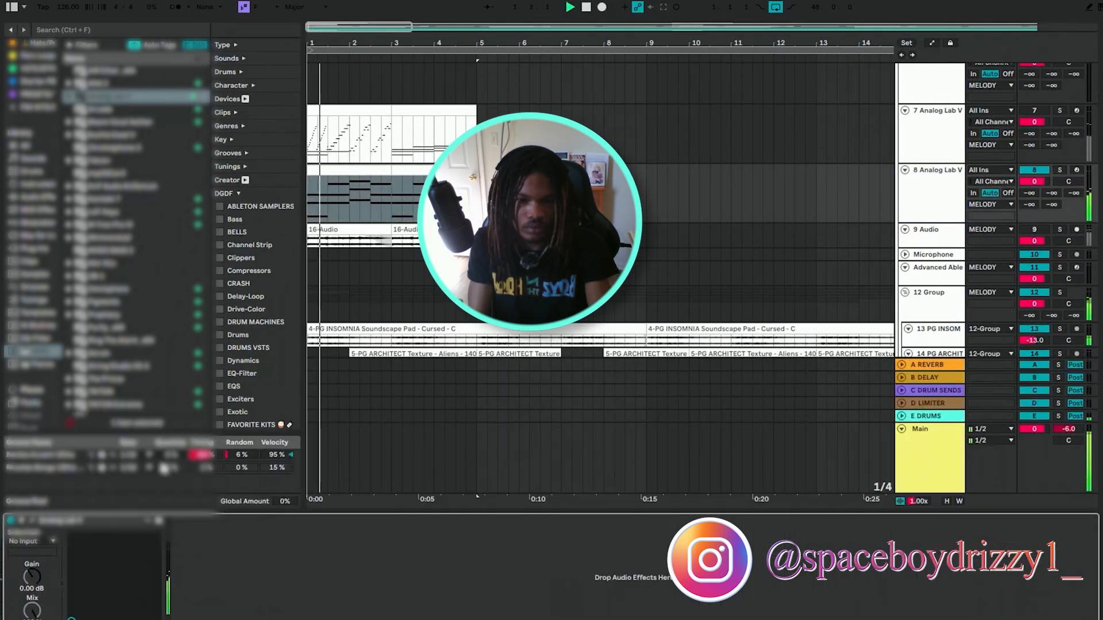
click(344, 168)
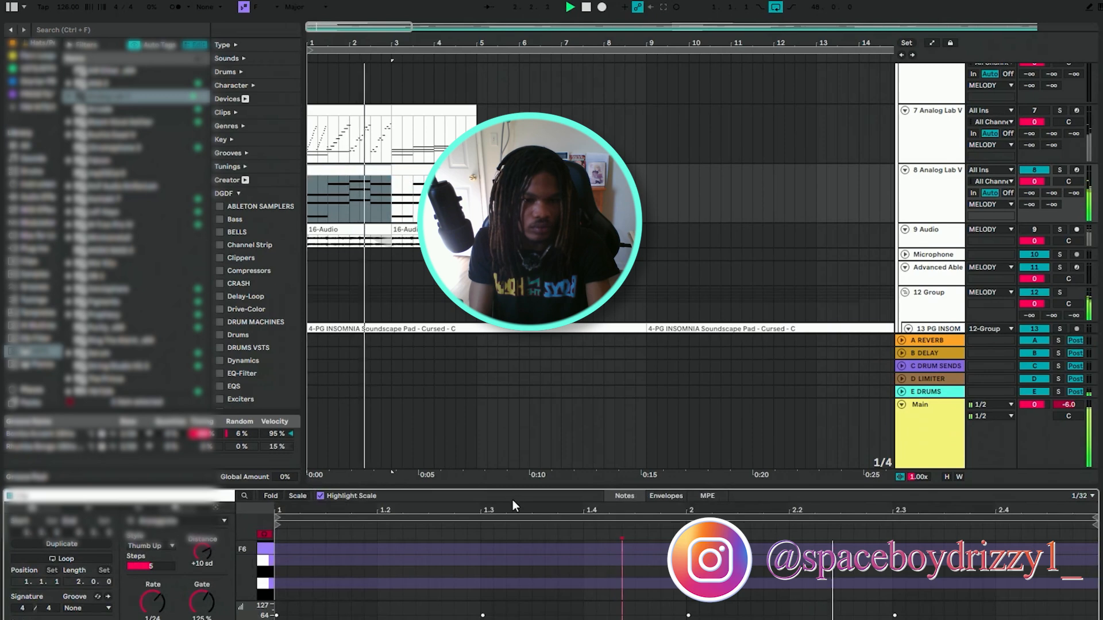
drag(505, 486, 506, 143)
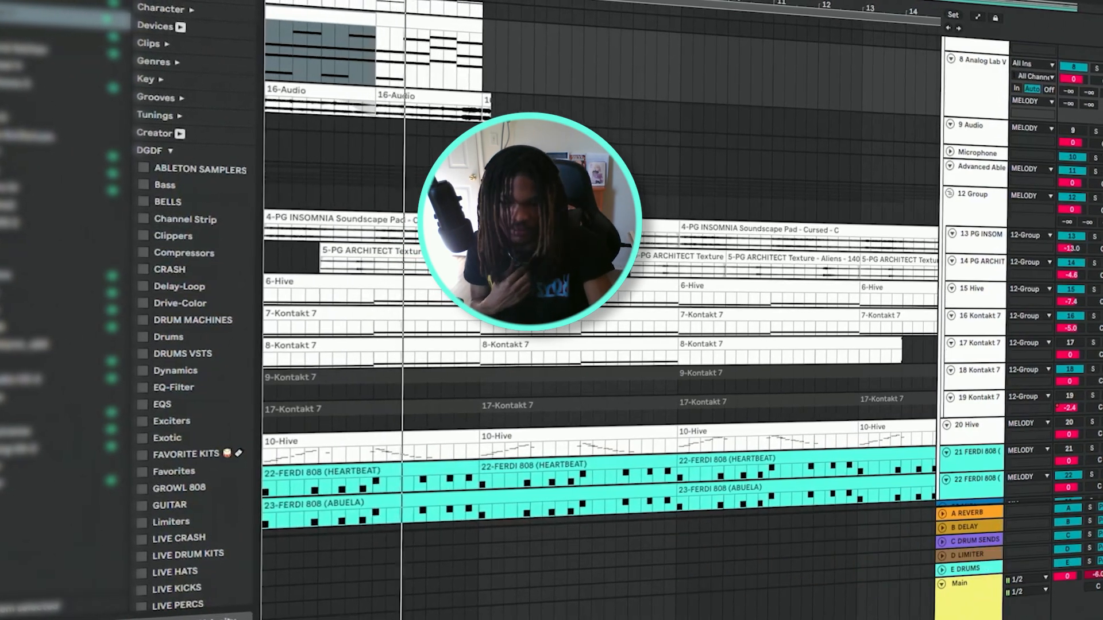
Duplicate the bar 1 chord clip of track 8 Analog Lab V to bar 3 and restart playback.
scroll(597, 287, up, 5)
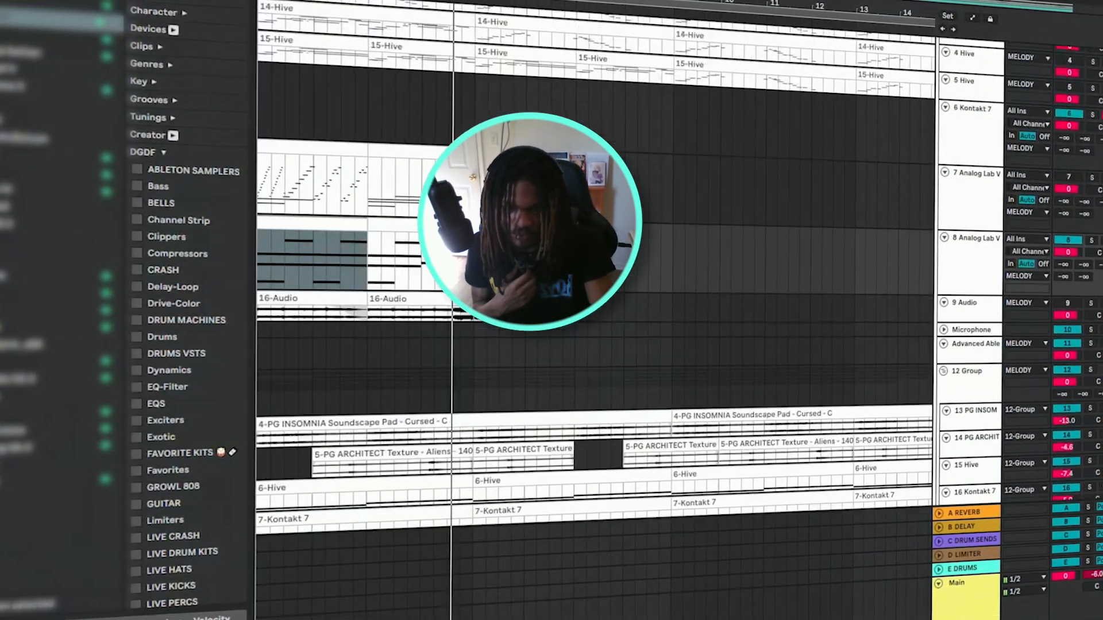
scroll(531, 258, up, 3)
click(337, 325)
key(space)
key(space)
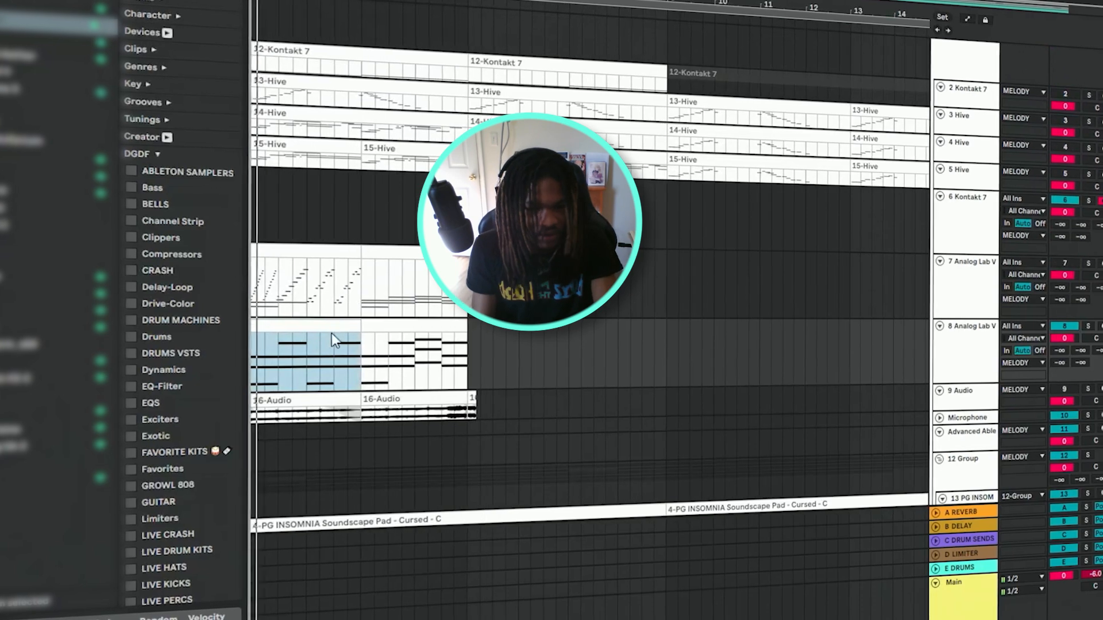
key(ctrl+d)
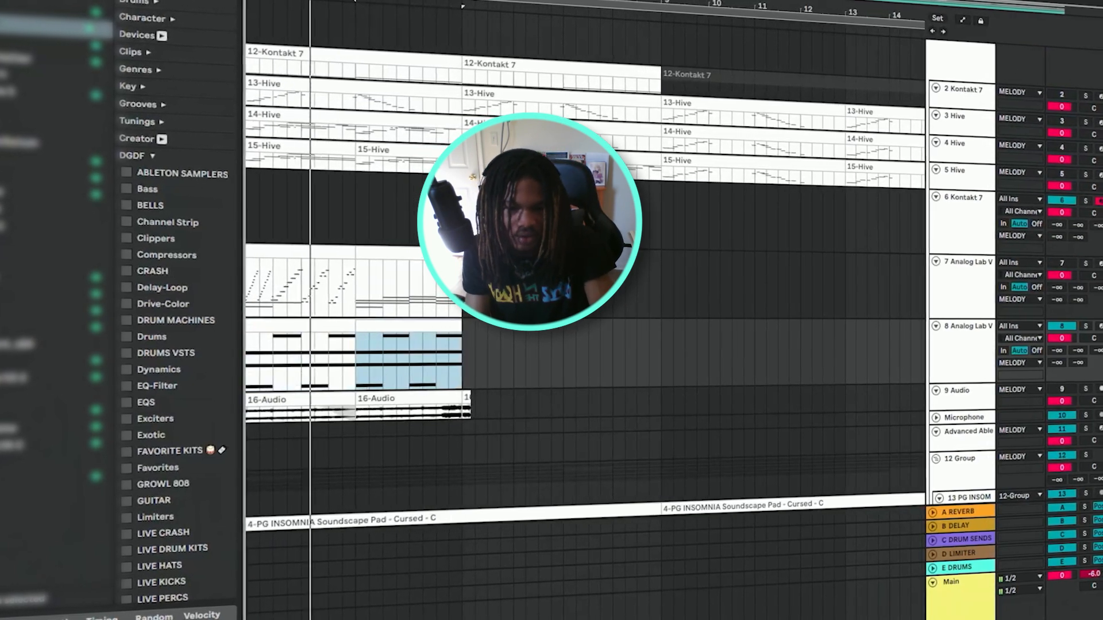
Fold the MELODY group and play the whole arrangement from the start.
scroll(948, 175, up, 3)
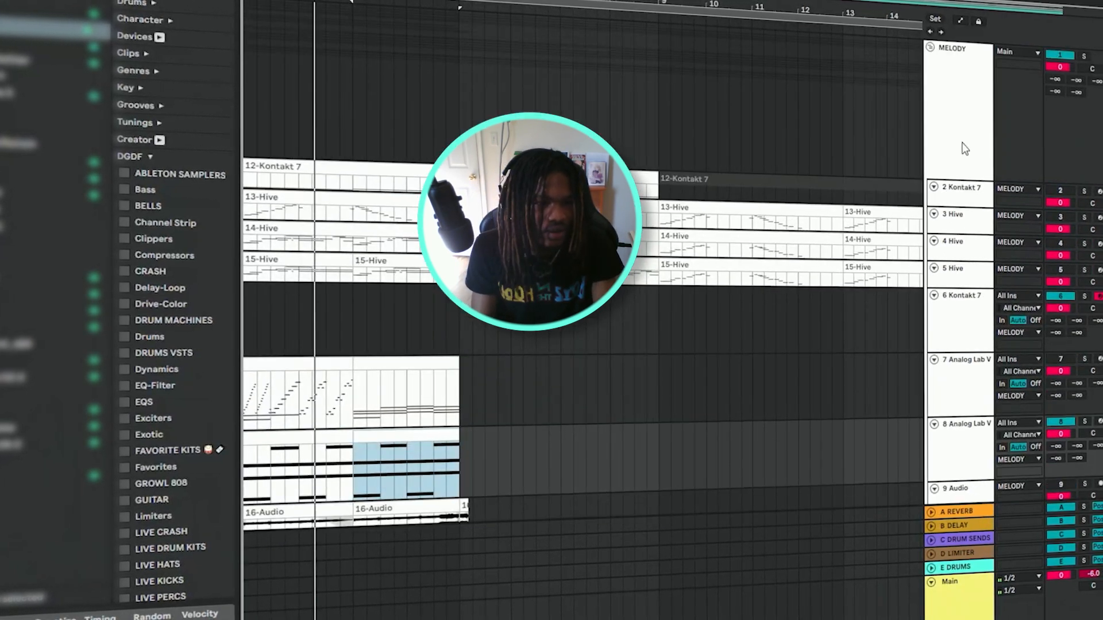
click(927, 48)
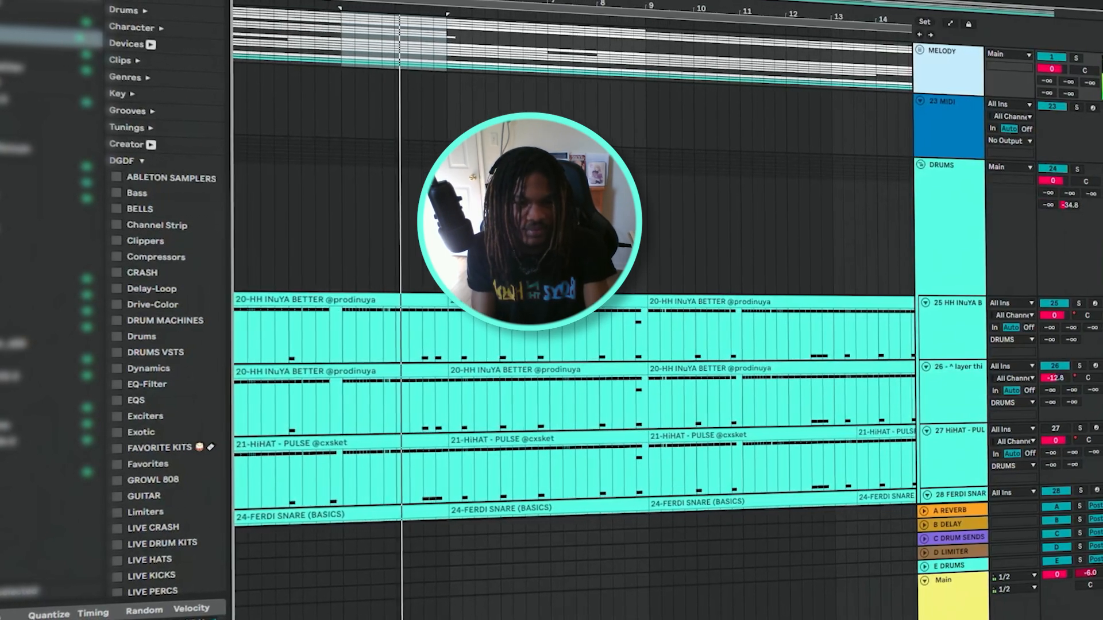
key(space)
key(Home)
key(space)
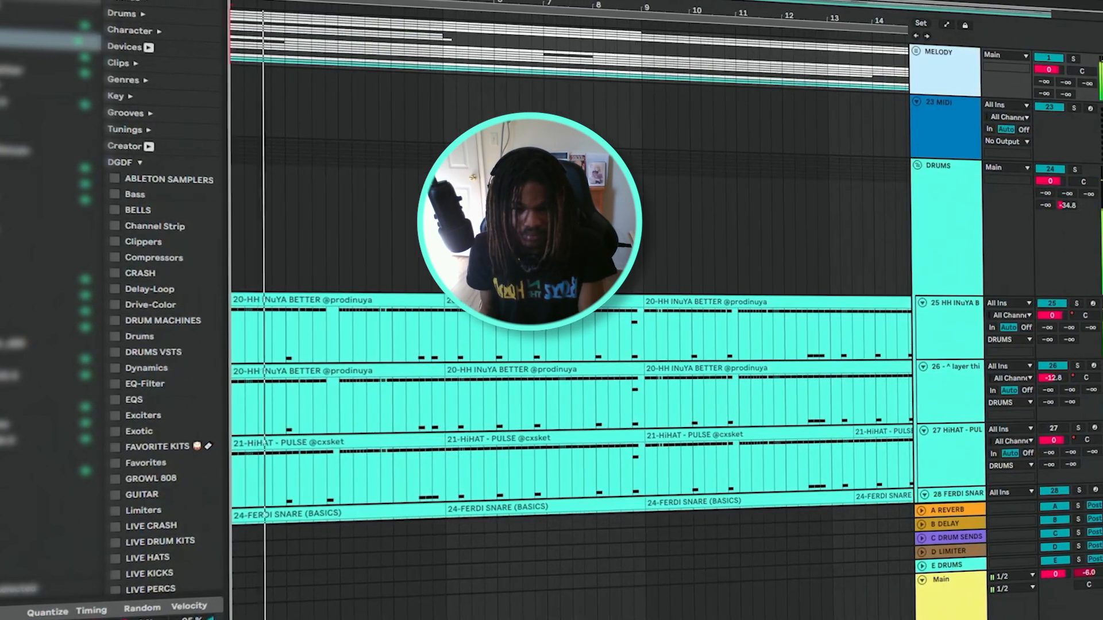